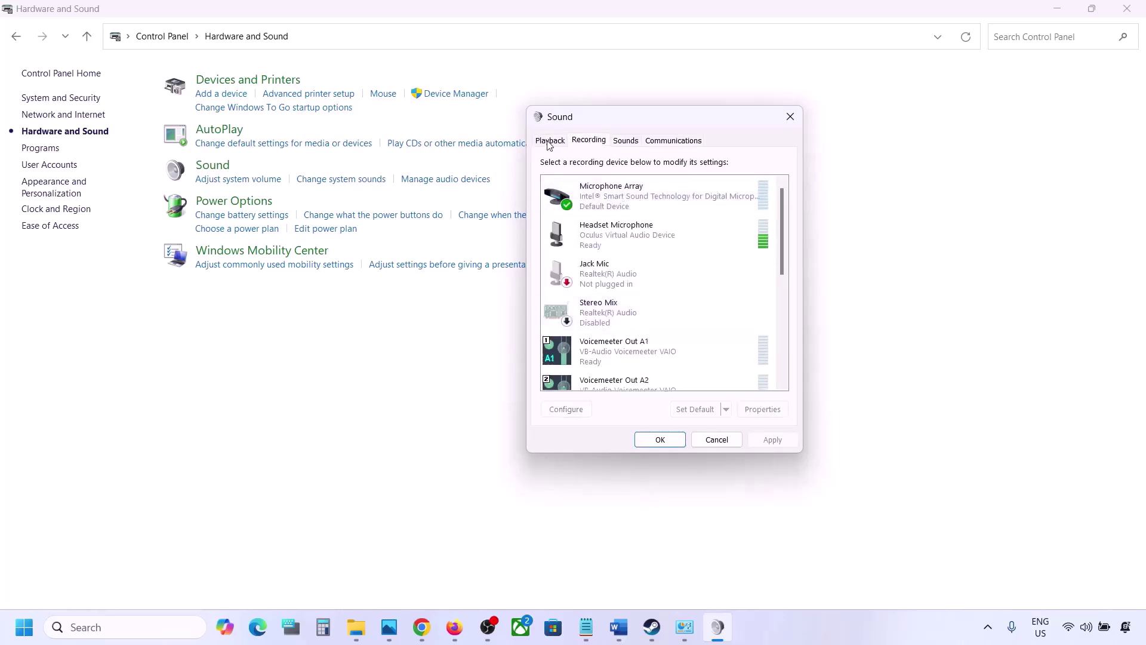
Disable the Oculus Headset Microphone, check Oculus Headphones shows Disabled, then close Sound.
left_click(588, 141)
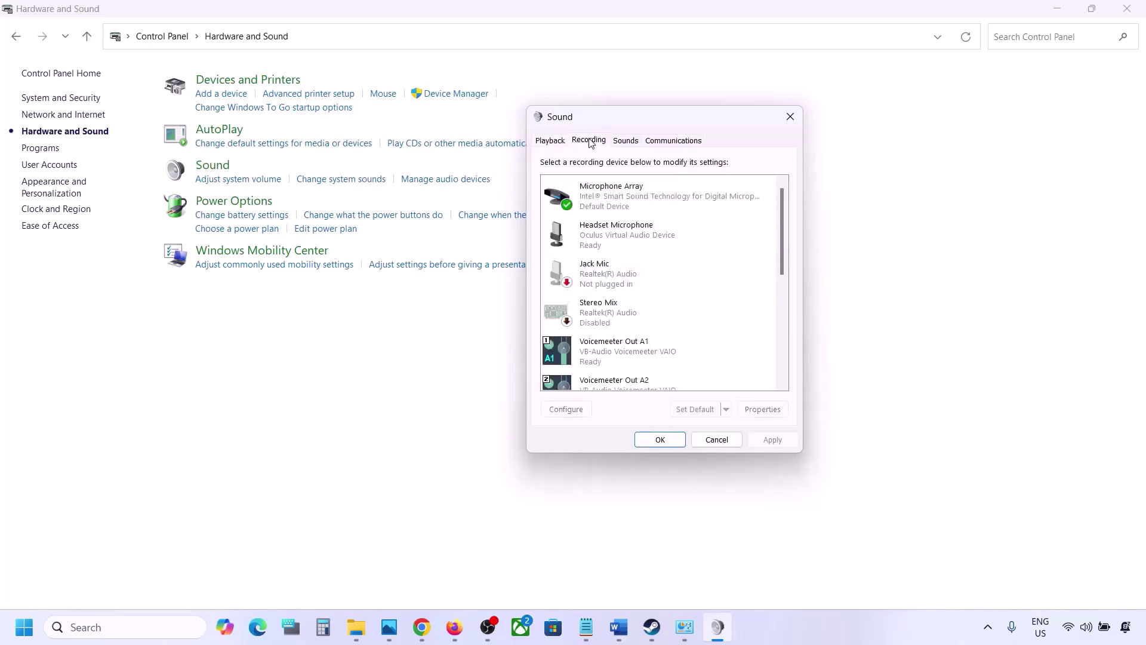
left_click(606, 242)
right_click(606, 239)
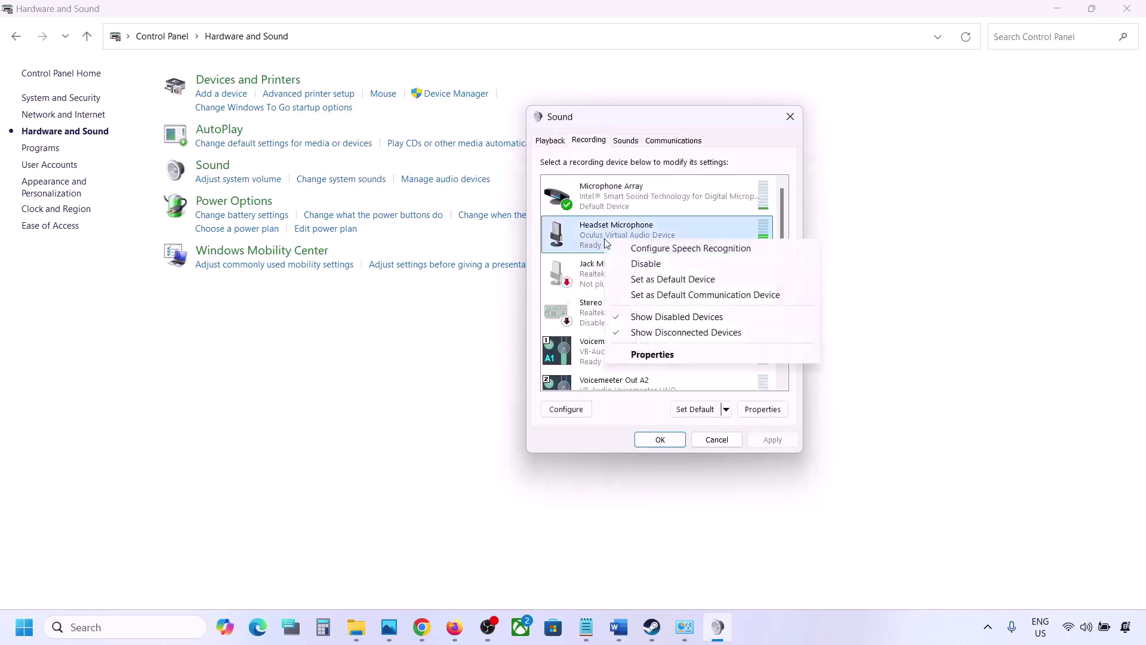
left_click(649, 264)
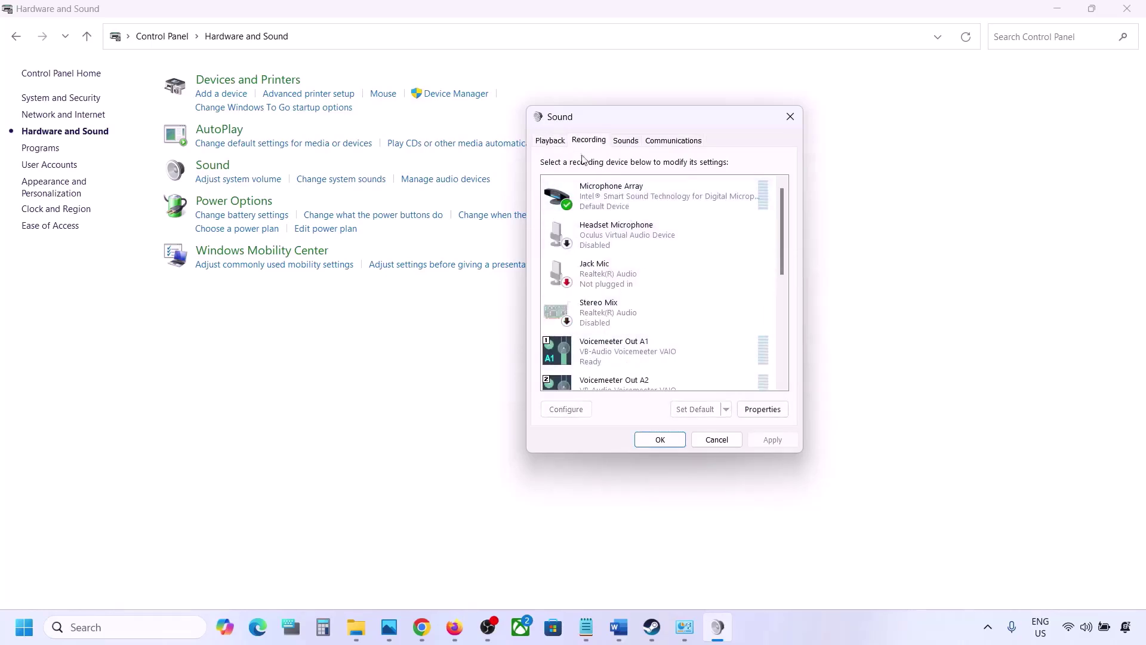
left_click(549, 140)
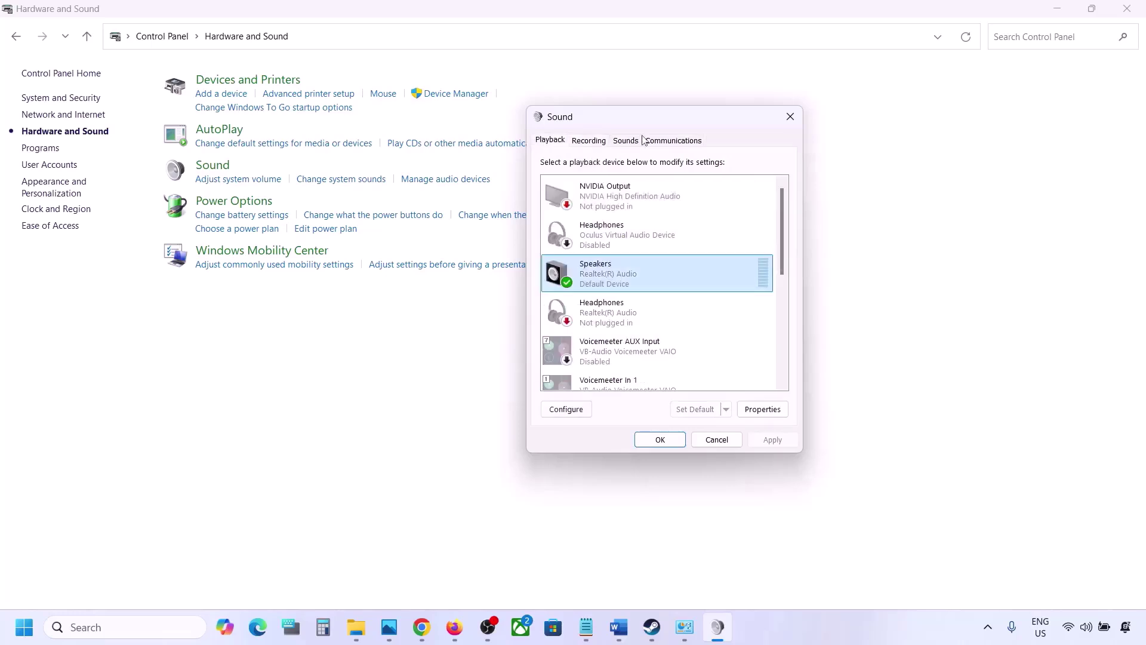
left_click(789, 117)
Open Device Manager's sound controllers and disable the VB-Audio Voicemeeter VAIO device.
right_click(25, 639)
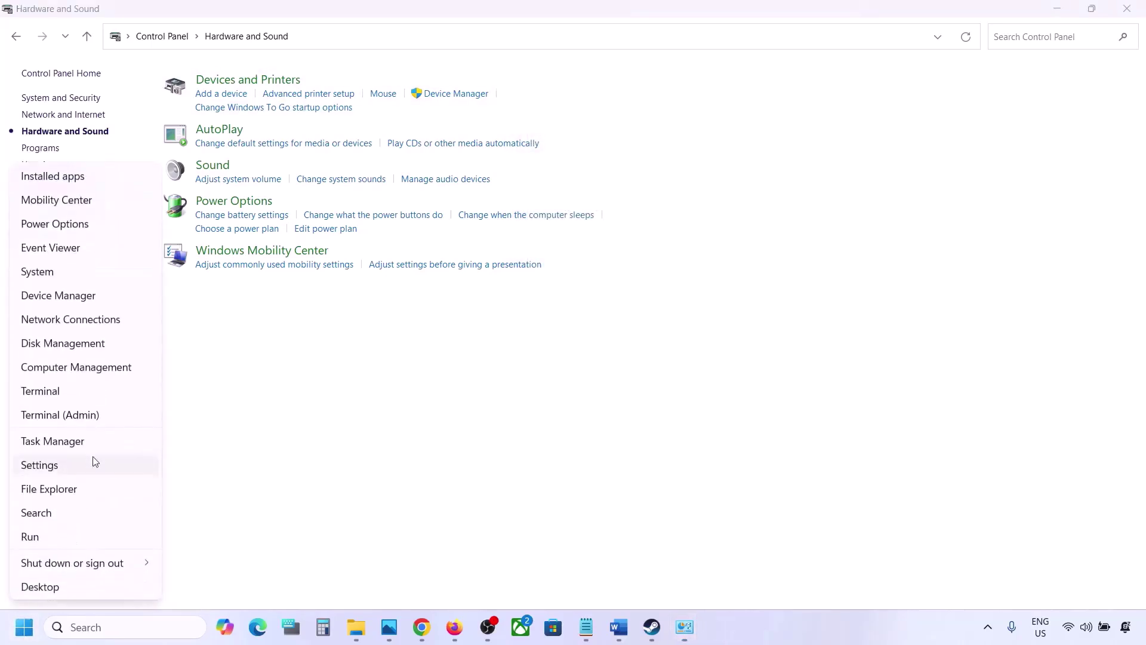
left_click(60, 296)
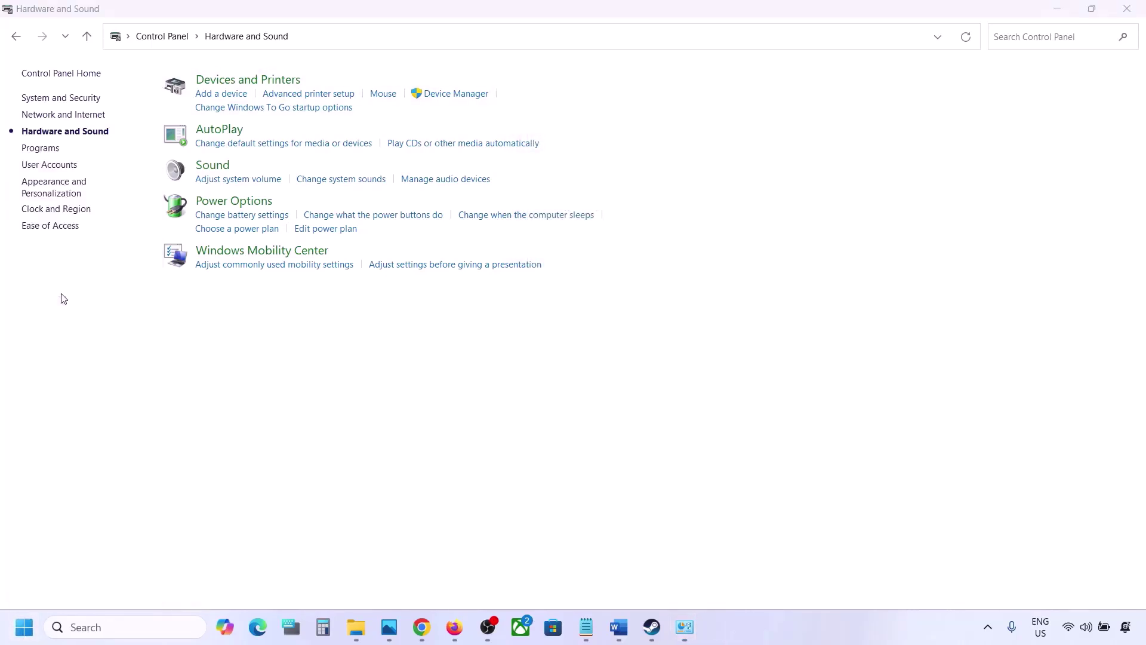
scroll(161, 287, "down", 1)
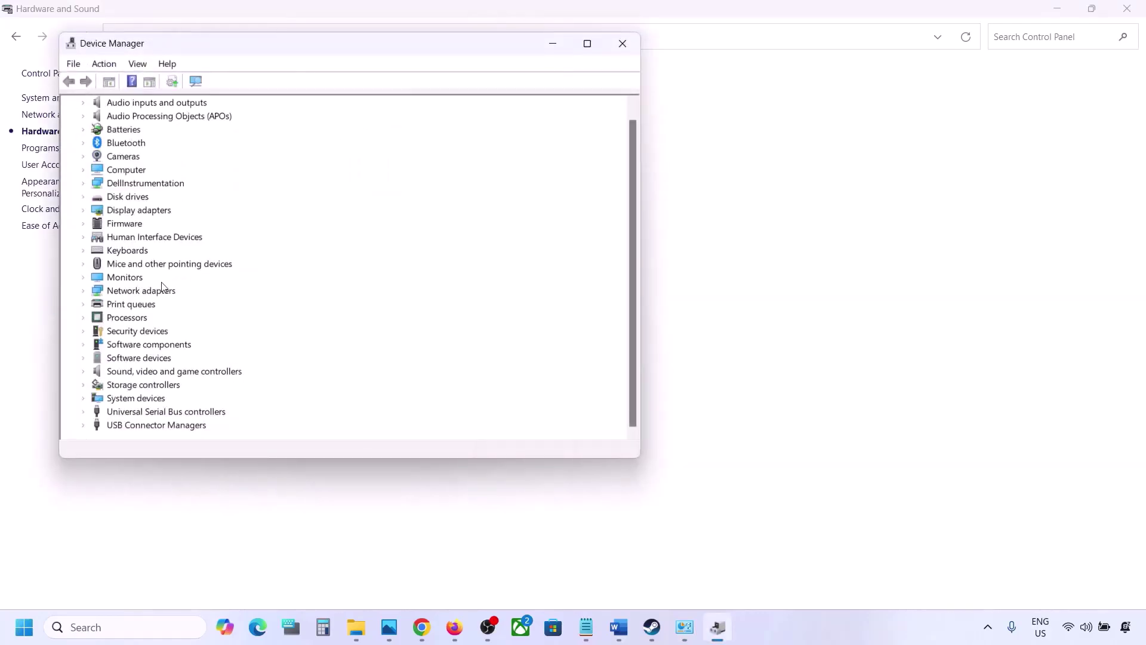
left_click(83, 371)
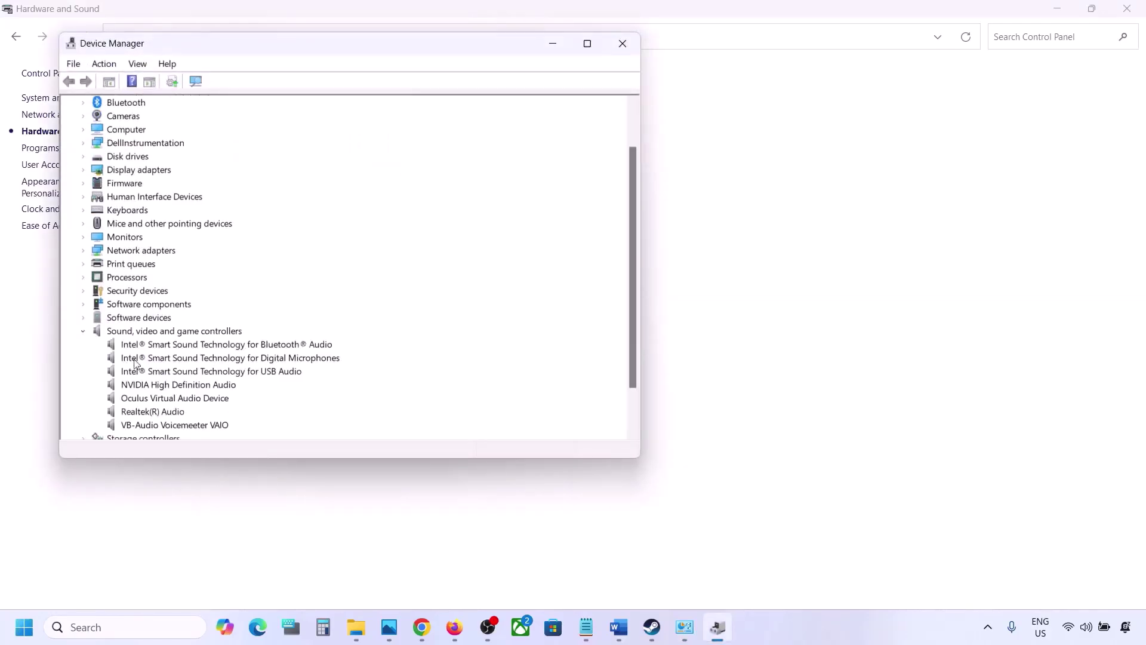
left_click(159, 360)
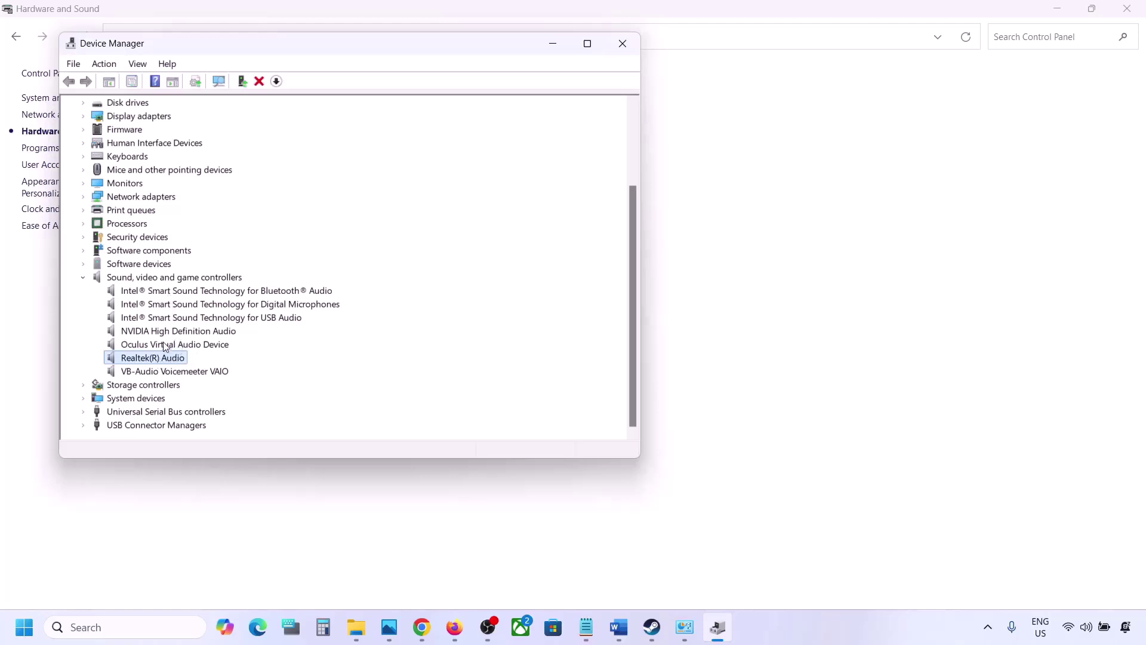
left_click(156, 374)
right_click(157, 373)
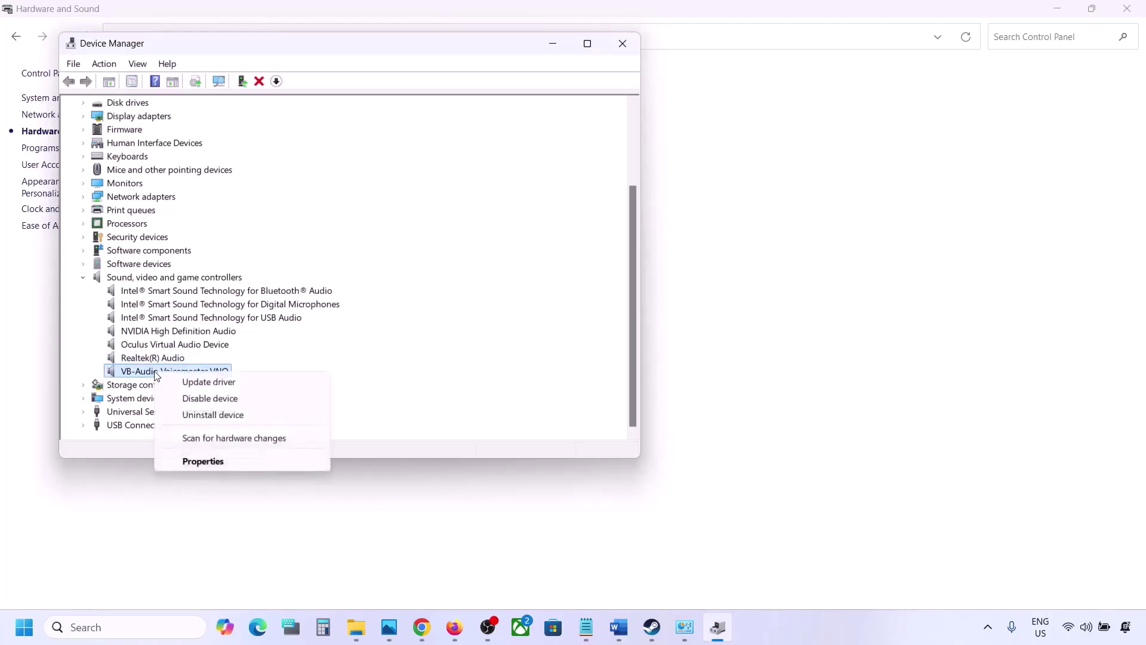
left_click(190, 397)
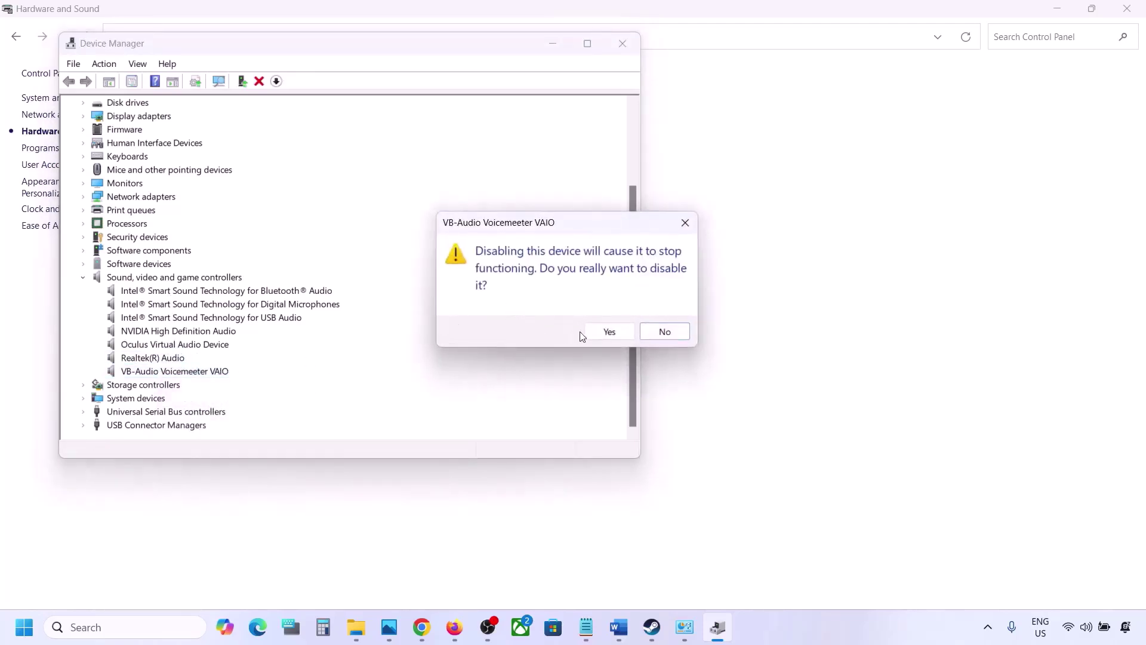
left_click(605, 332)
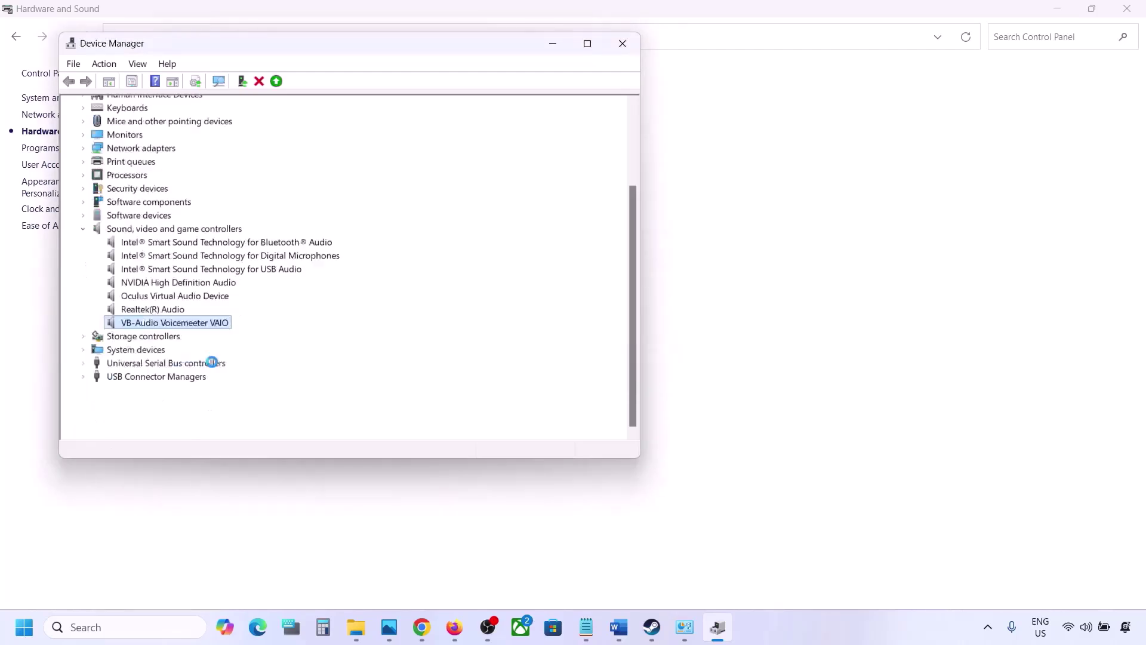
Disable the Oculus Virtual Audio Device and NVIDIA High Definition Audio.
scroll(191, 387, "down", 1)
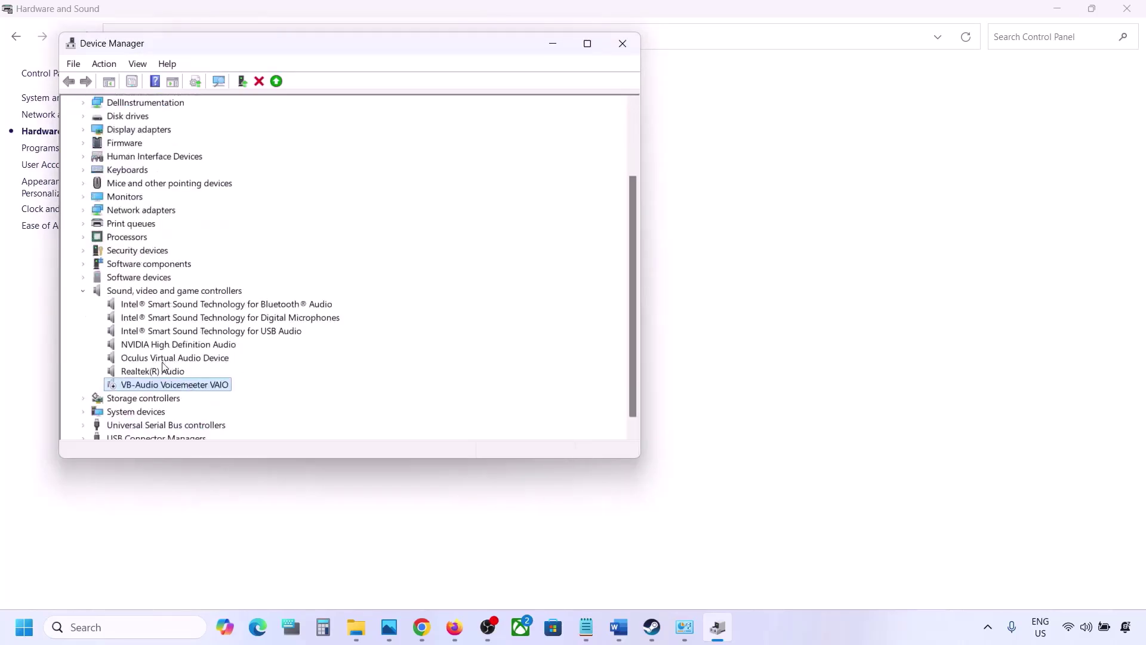
right_click(162, 362)
left_click(215, 387)
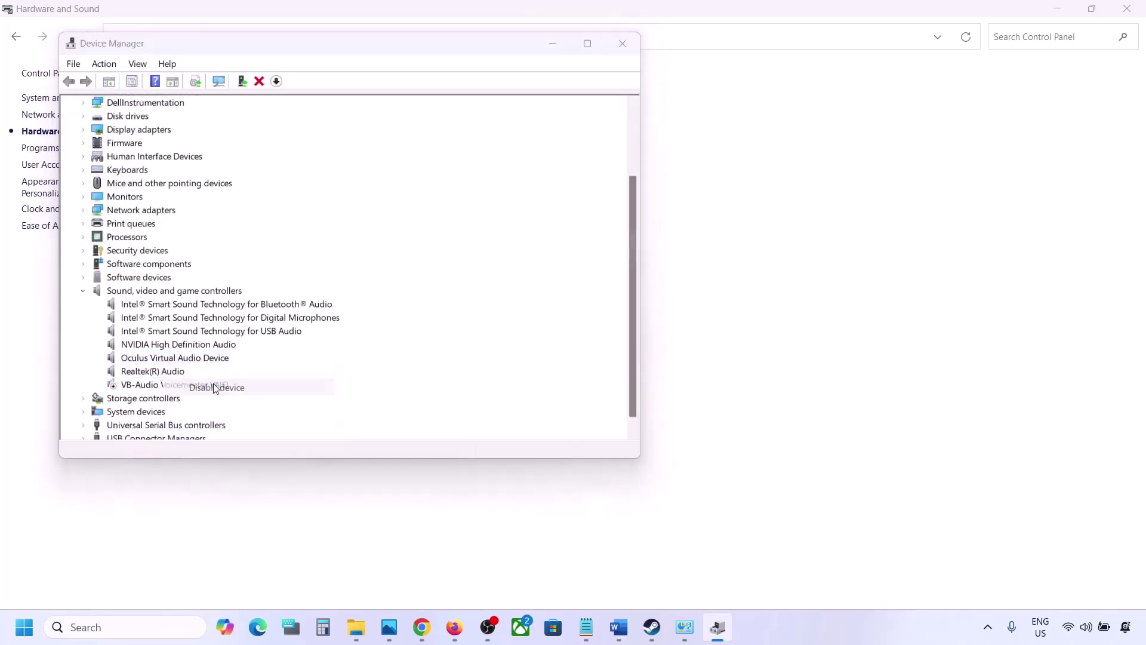
left_click(597, 332)
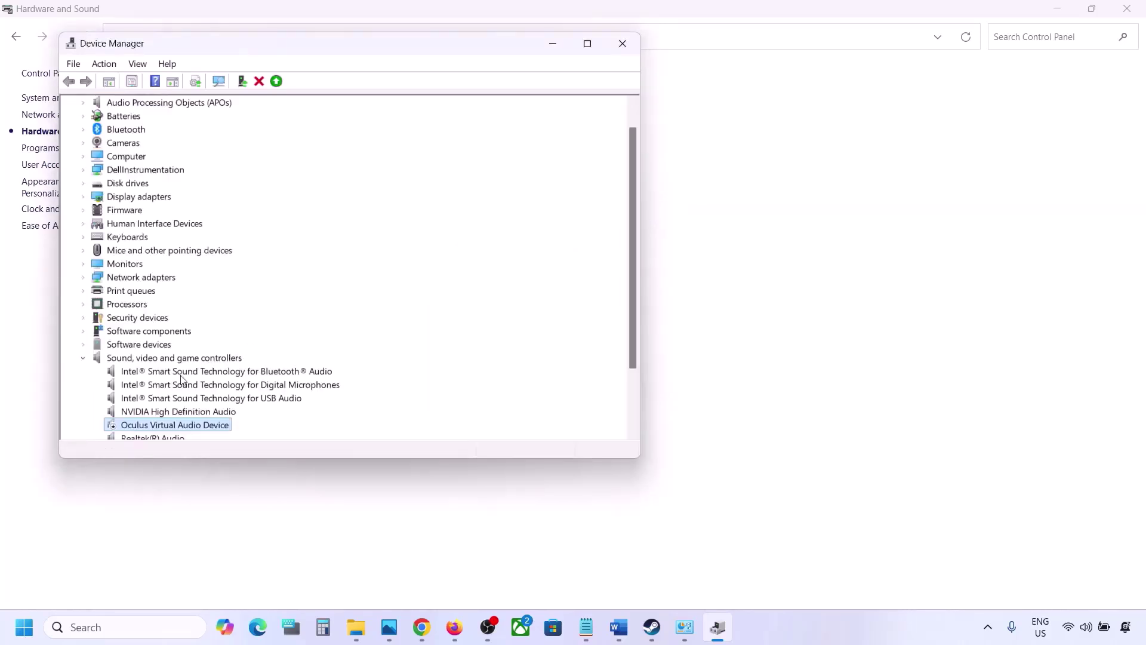
right_click(150, 413)
left_click(203, 440)
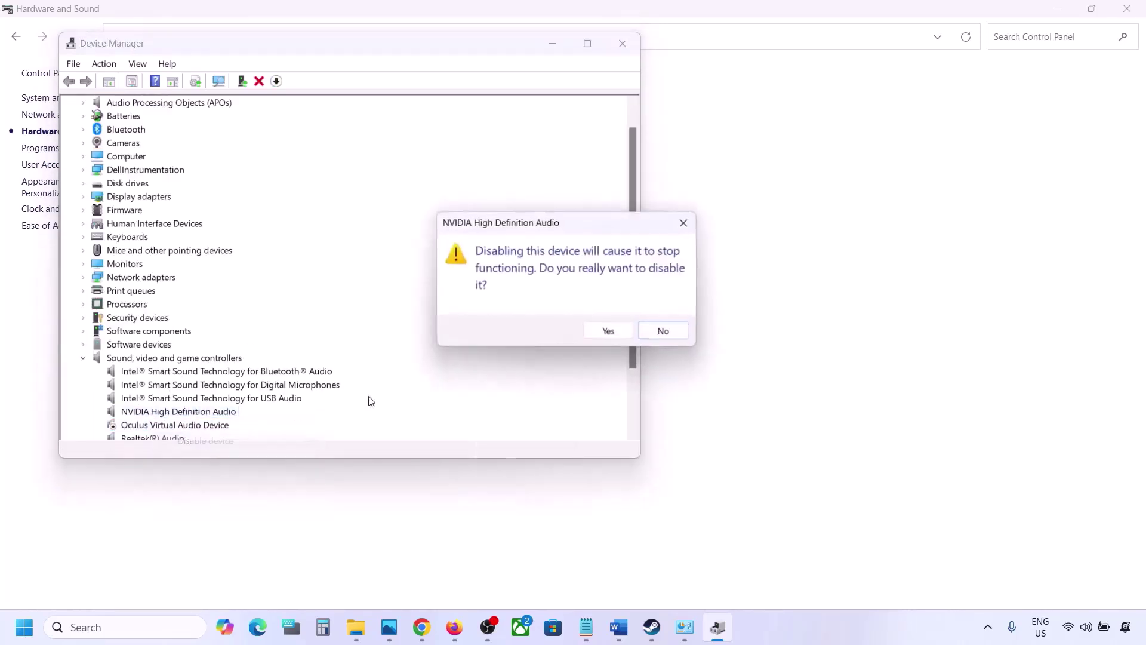
left_click(595, 331)
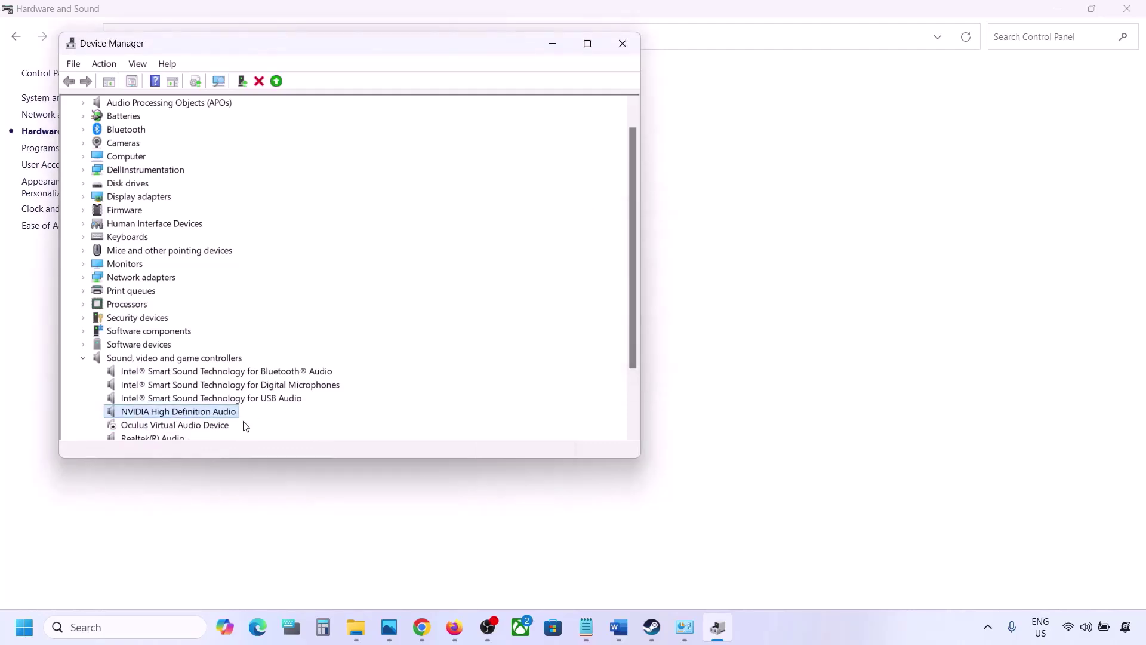
Disable Intel Bluetooth Audio and Intel Digital Microphones, postponing the restart.
scroll(242, 418, "down", 2)
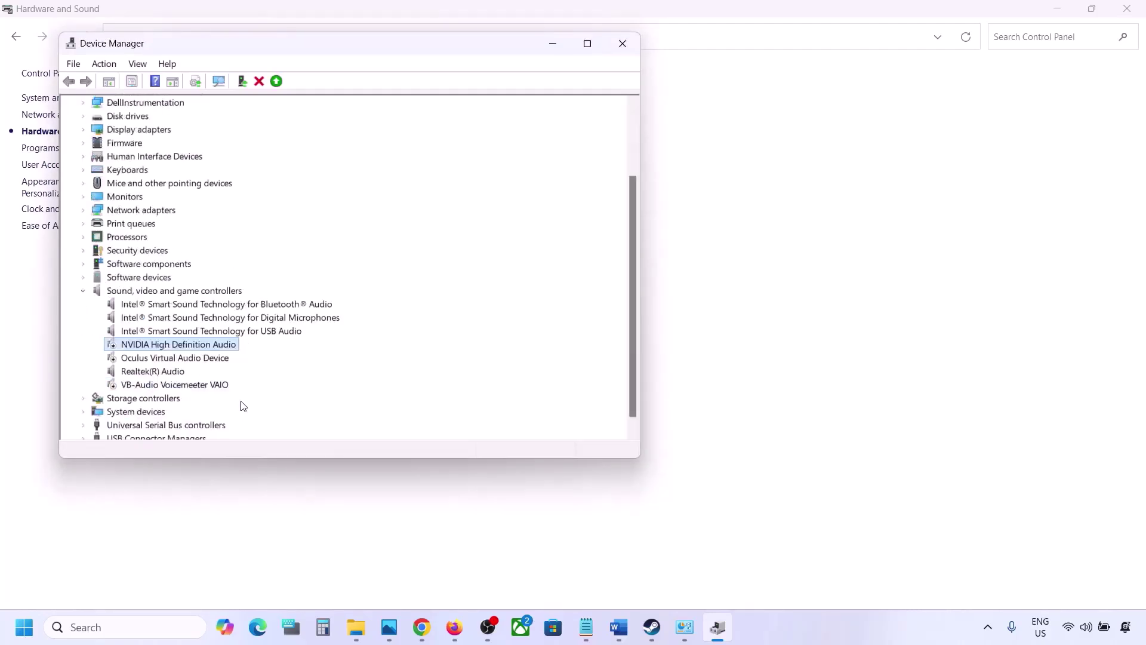
left_click(175, 305)
right_click(191, 305)
left_click(224, 330)
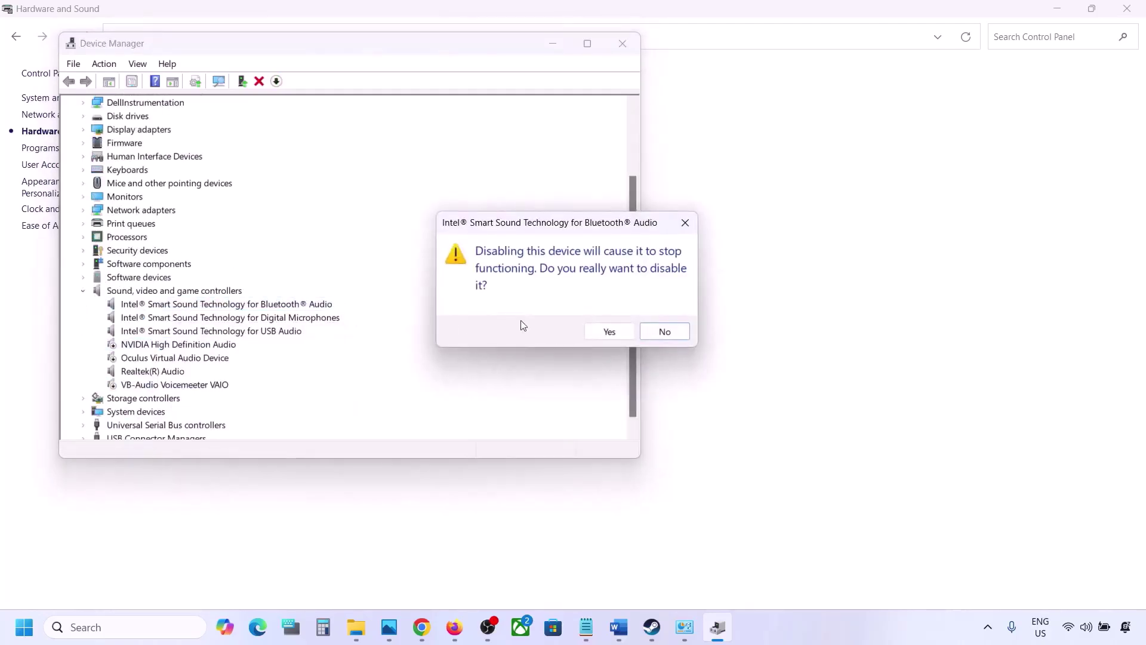
left_click(598, 330)
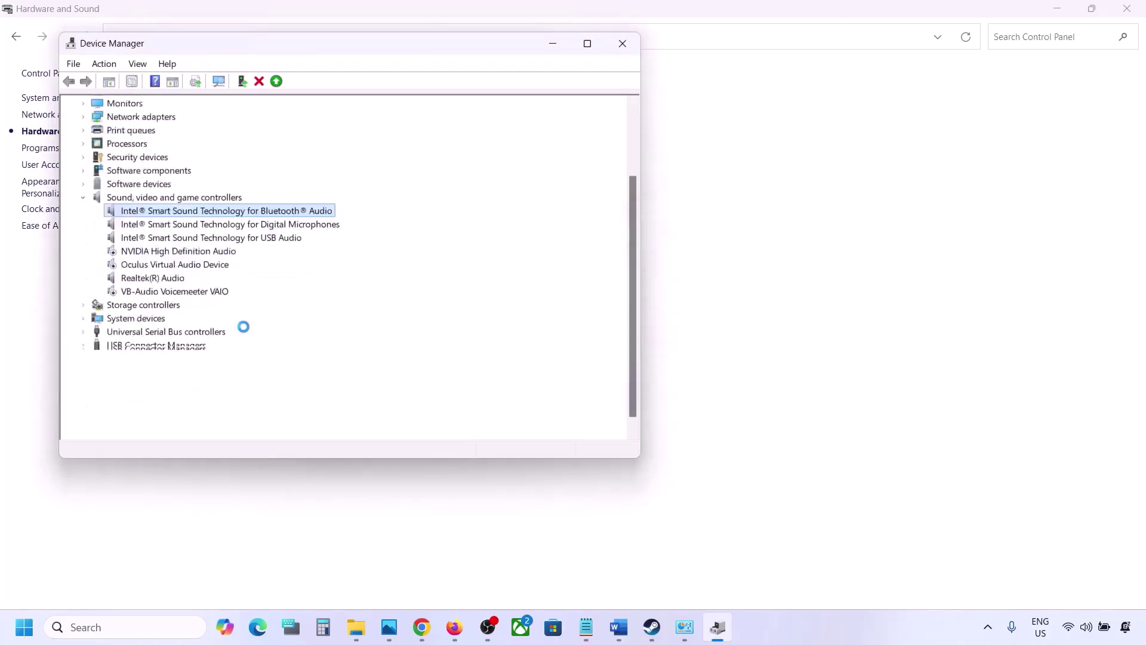
left_click(194, 335)
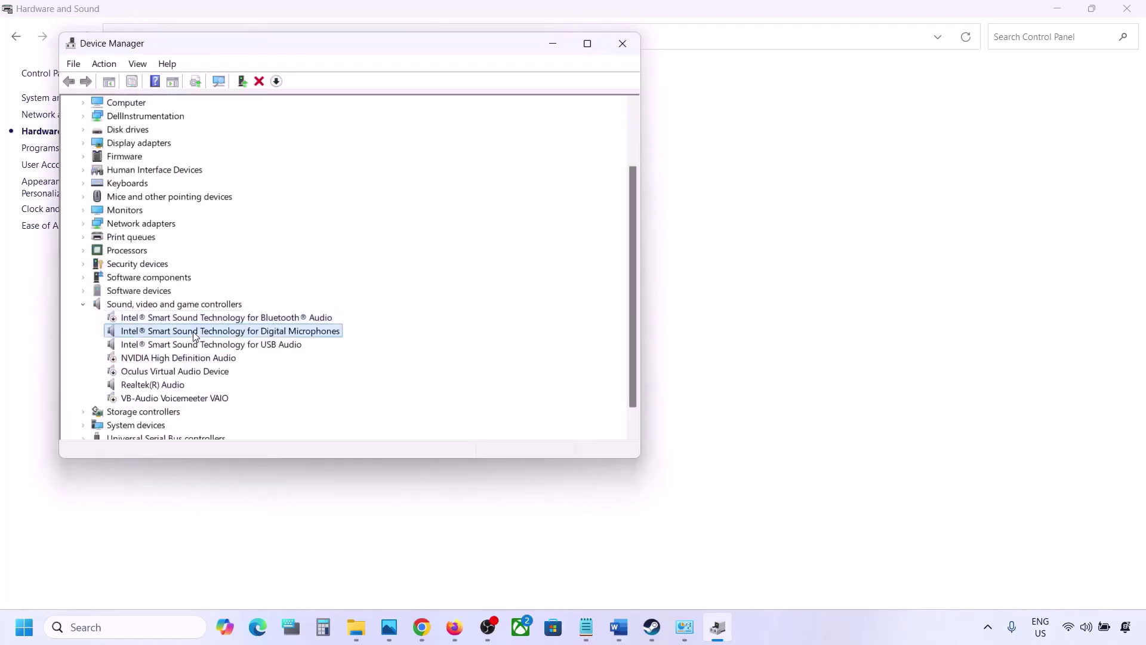
right_click(195, 336)
left_click(230, 358)
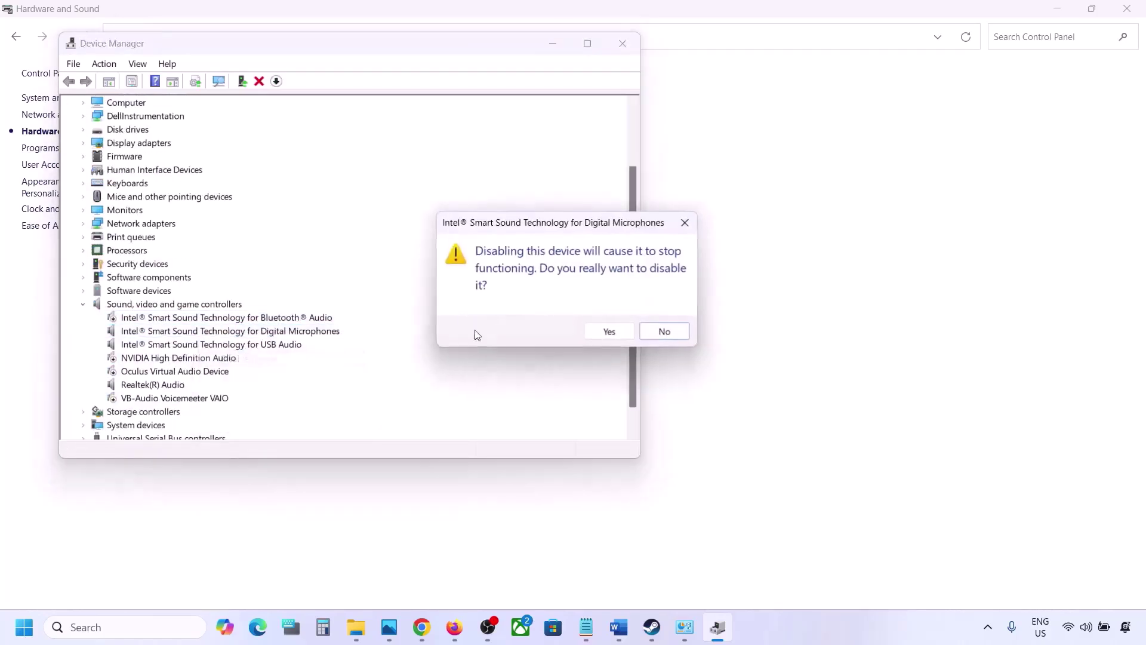
left_click(610, 330)
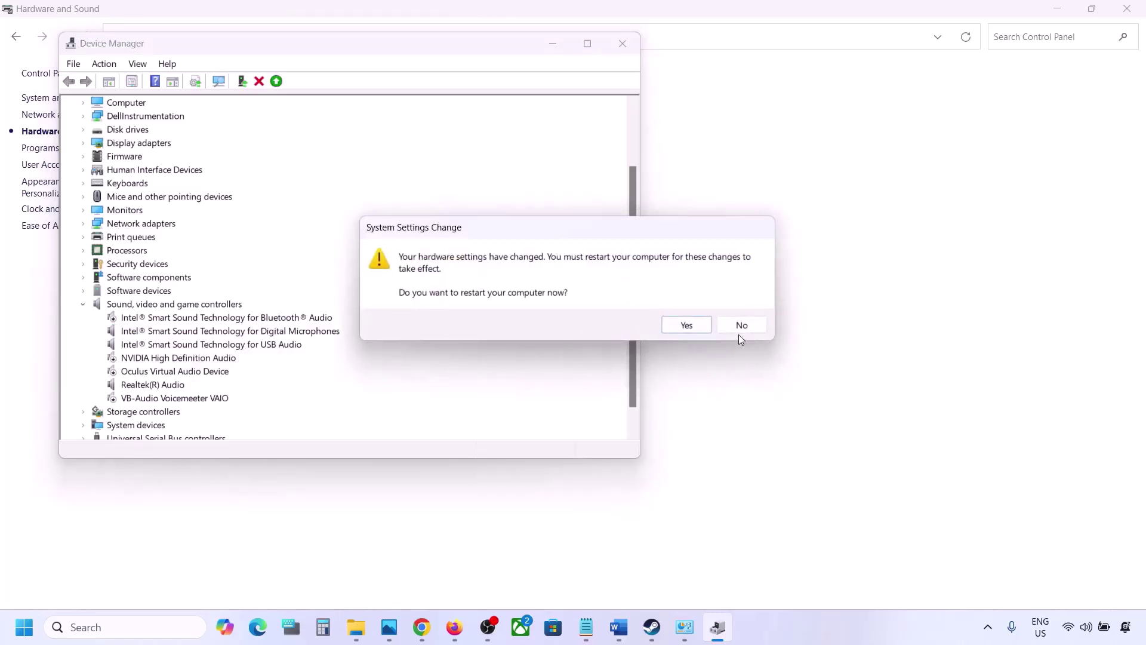
left_click(741, 325)
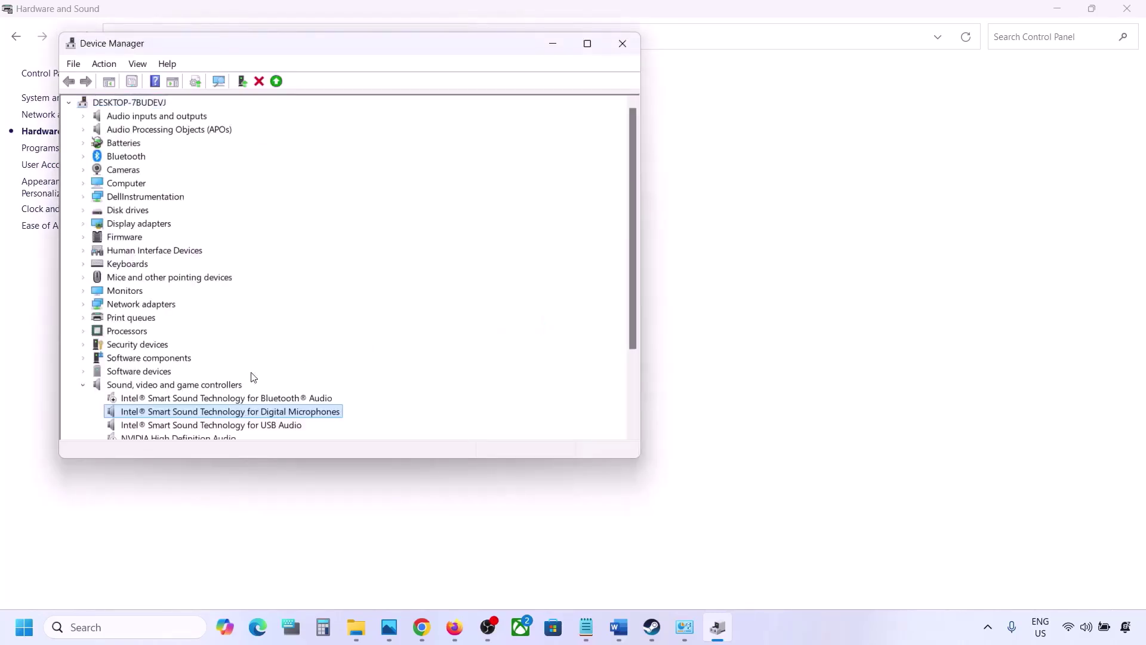
Disable Intel Smart Sound Technology for USB Audio, leaving Realtek(R) Audio enabled.
right_click(166, 346)
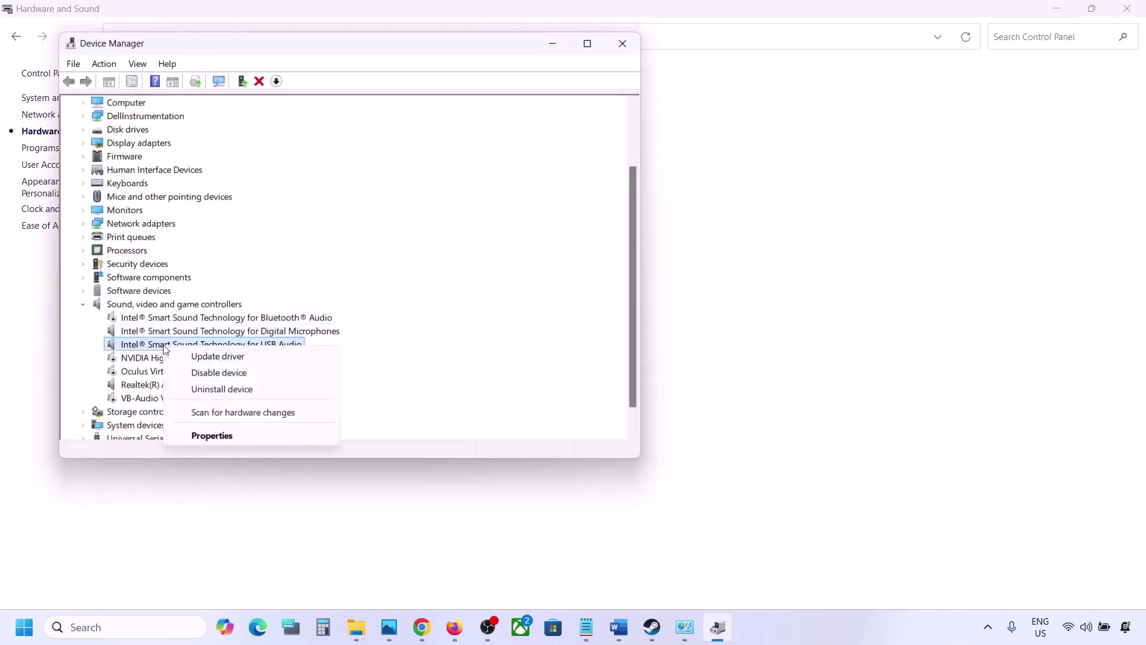
left_click(204, 373)
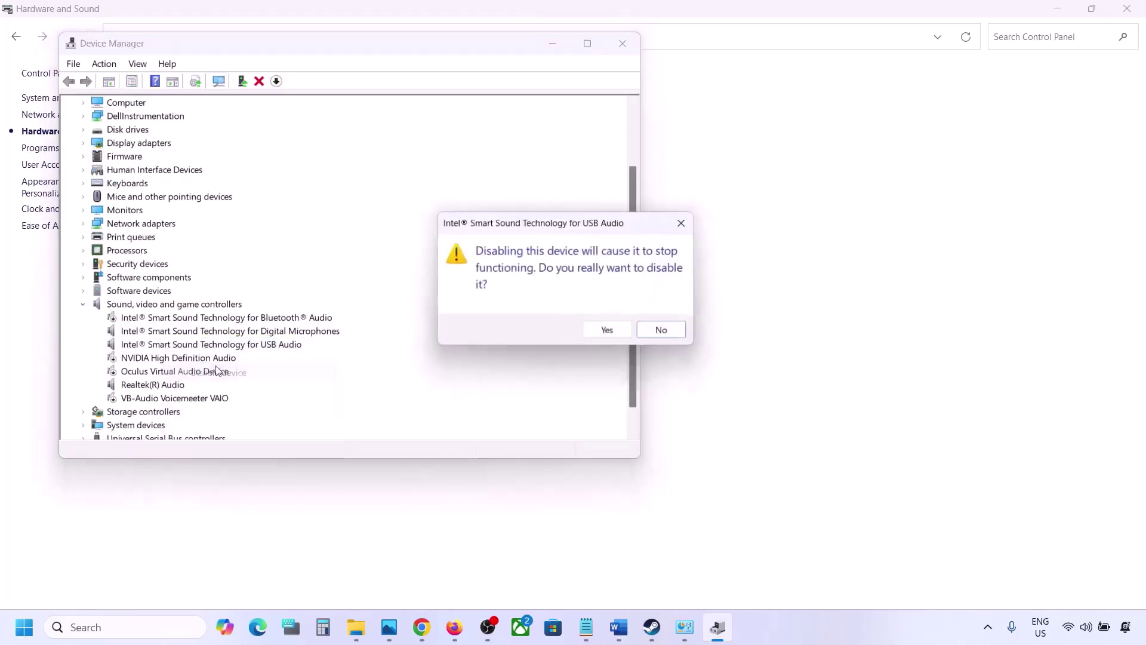
left_click(607, 331)
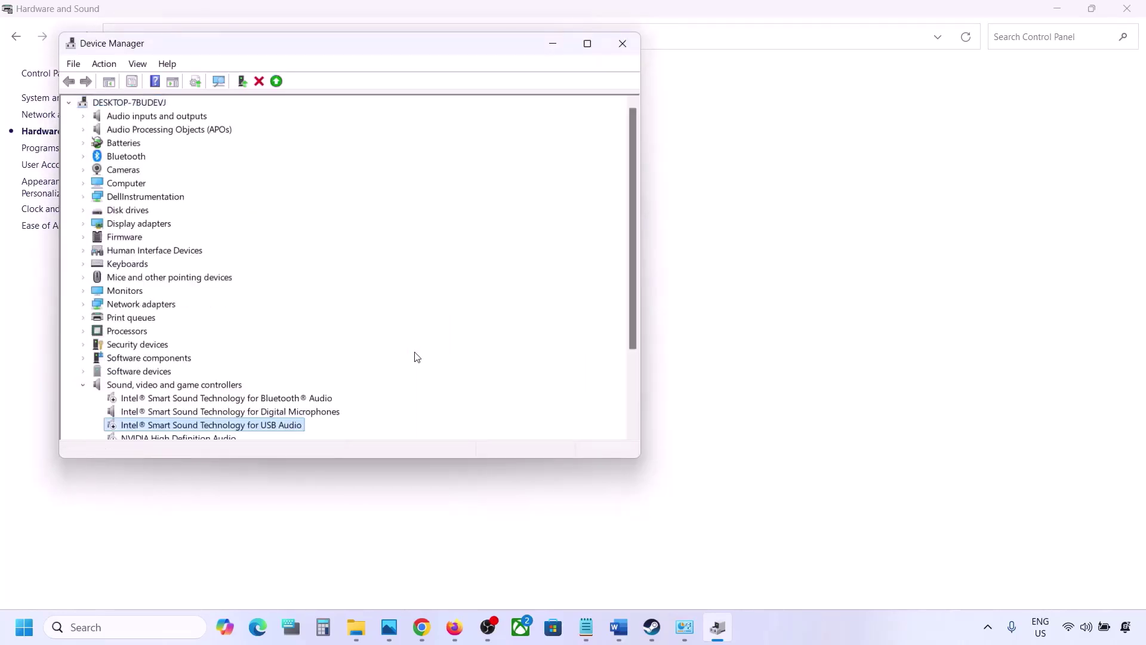
scroll(312, 376, "down", 3)
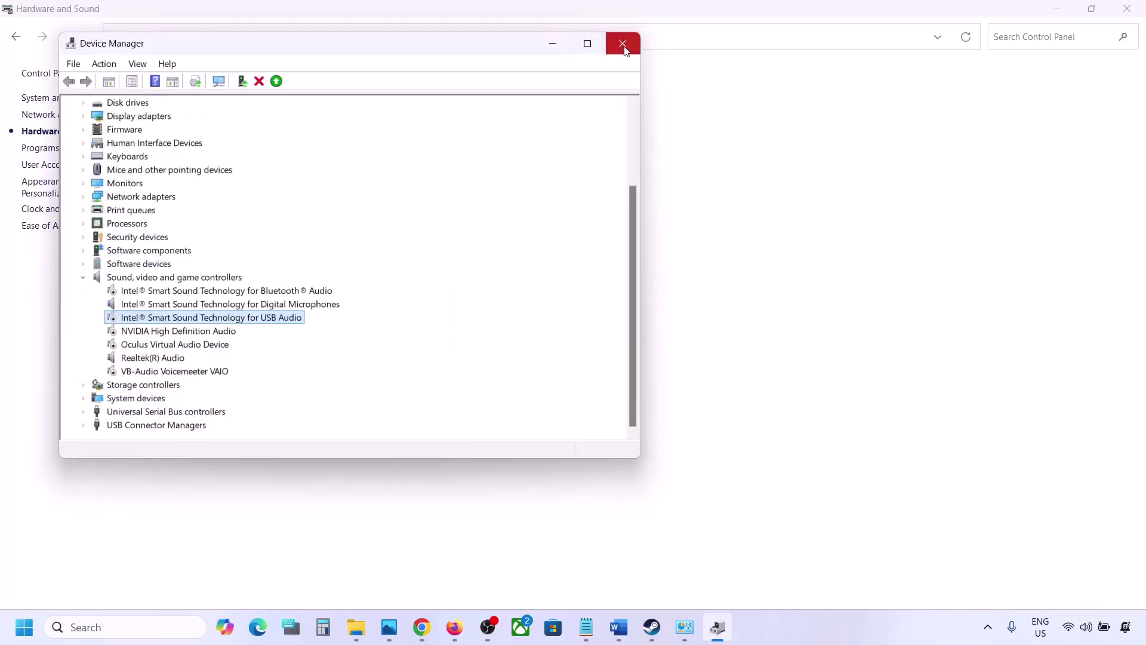
left_click(132, 356)
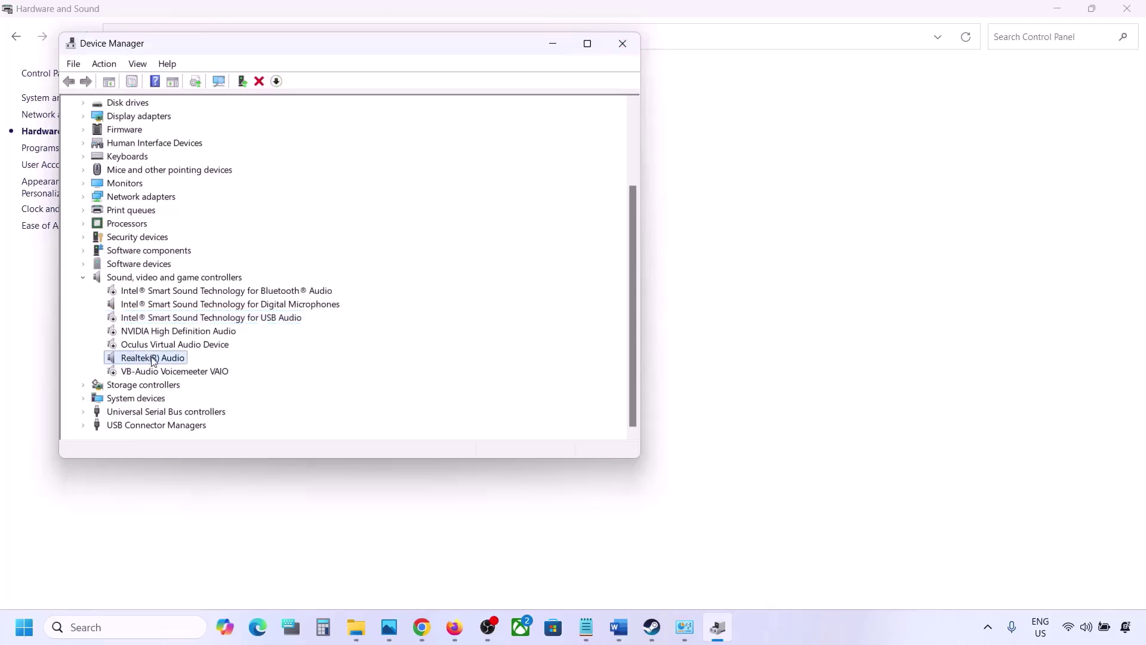
right_click(151, 357)
left_click(233, 348)
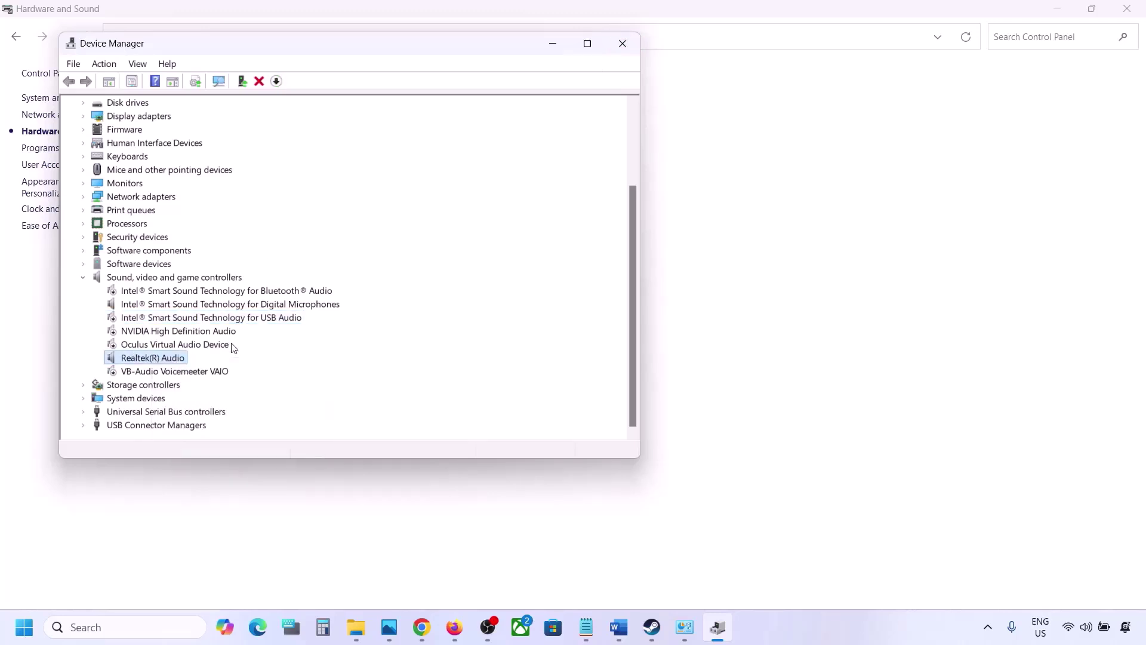
Close Device Manager and scroll the Word checklist to Step 8.
left_click(623, 43)
left_click(621, 627)
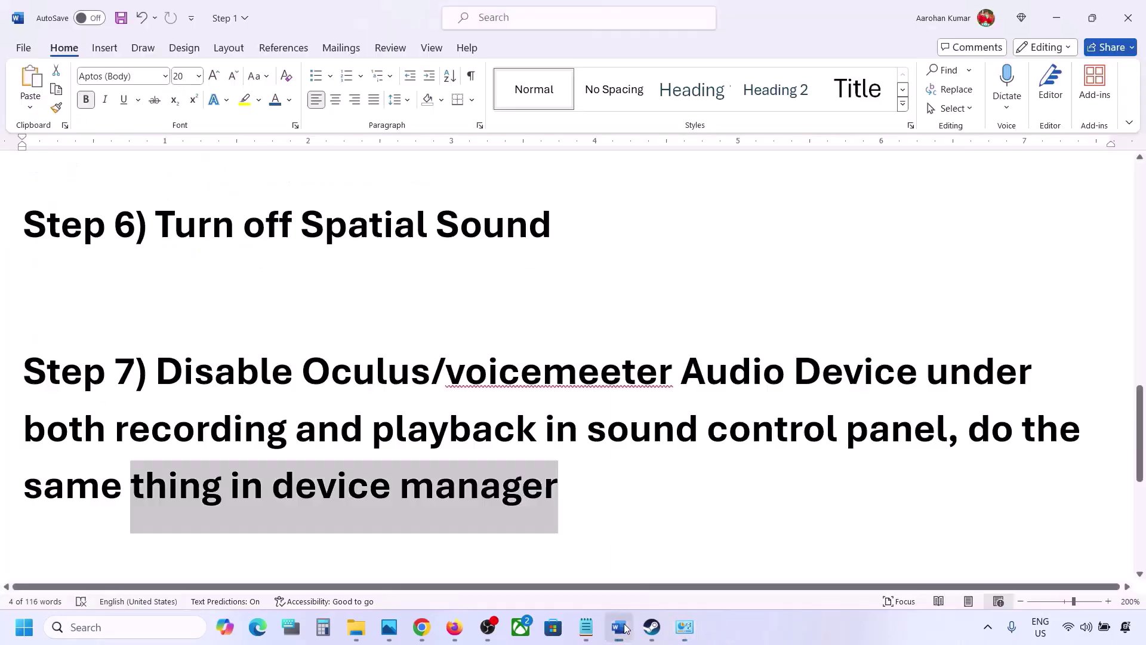
scroll(494, 504, "down", 3)
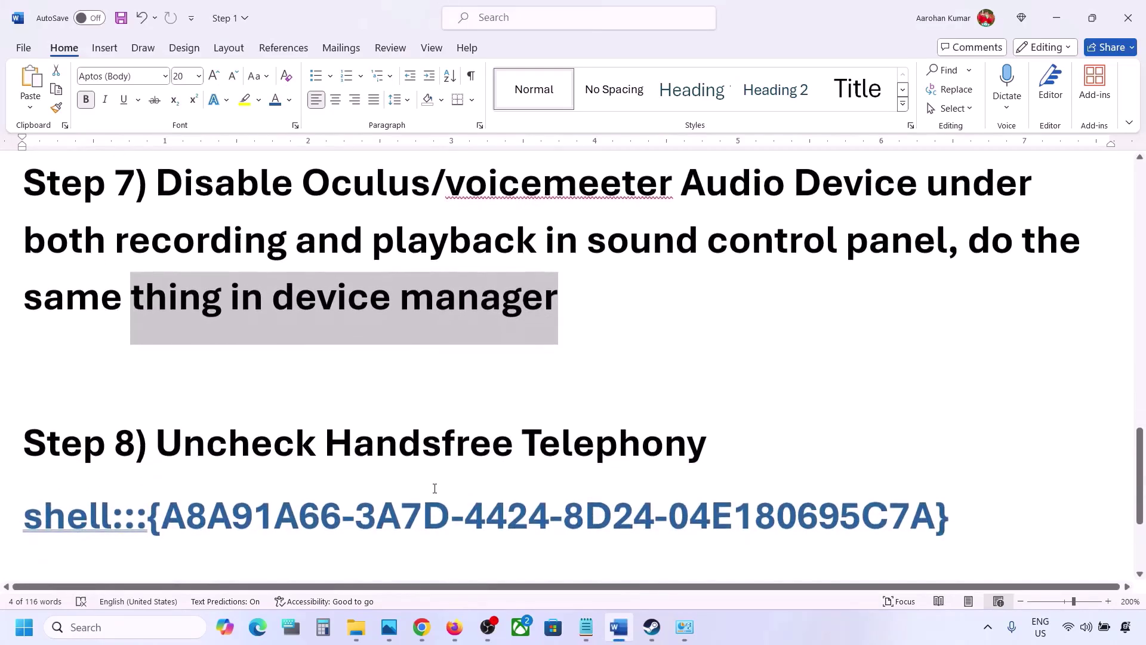
Copy the Step 8 shell::: link line from the Word checklist.
scroll(435, 489, "down", 1)
left_click_drag(159, 399, 710, 399)
left_click_drag(981, 466, 52, 463)
right_click(53, 463)
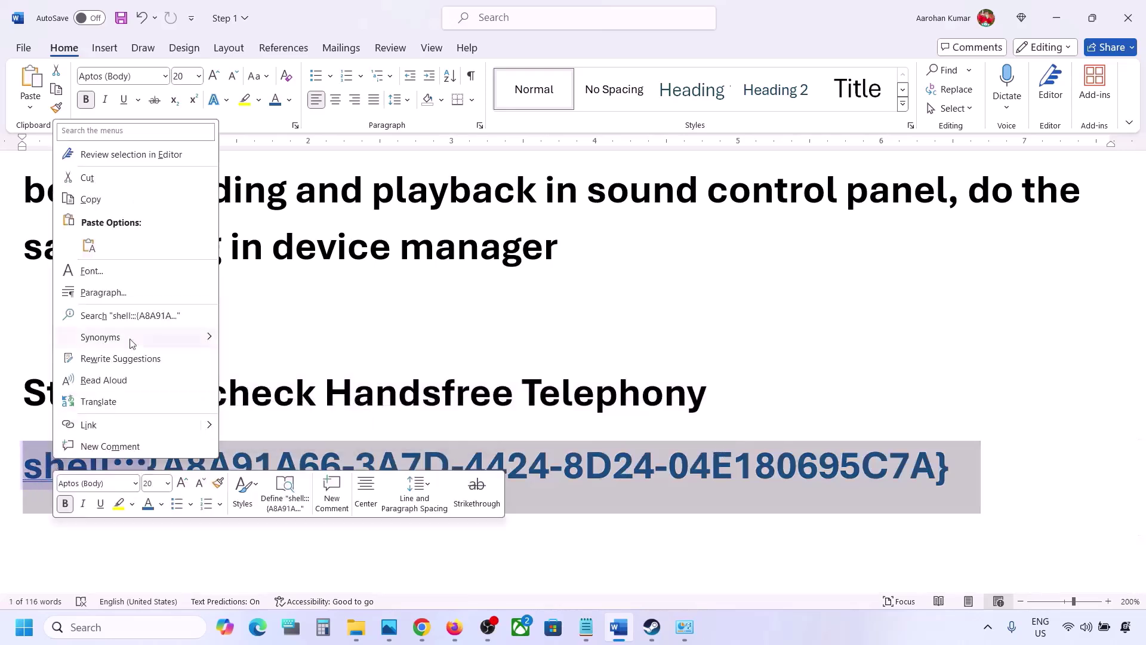
left_click(89, 200)
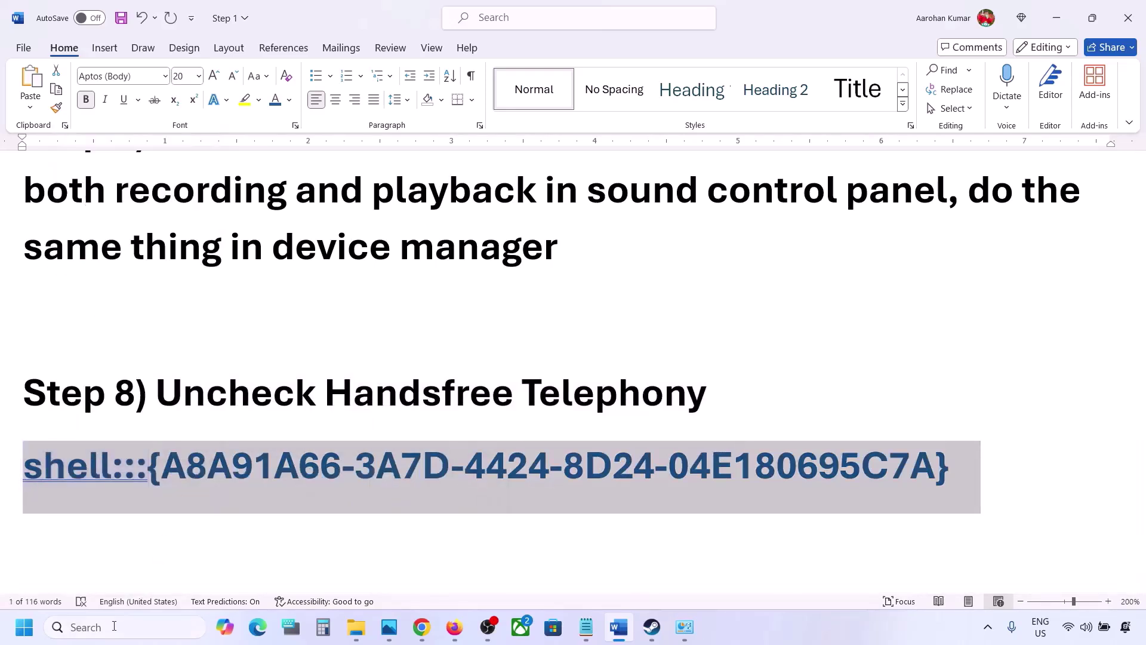
Paste the shell link into the Run prompt and run it to open Devices and Printers.
key("super")
type("run")
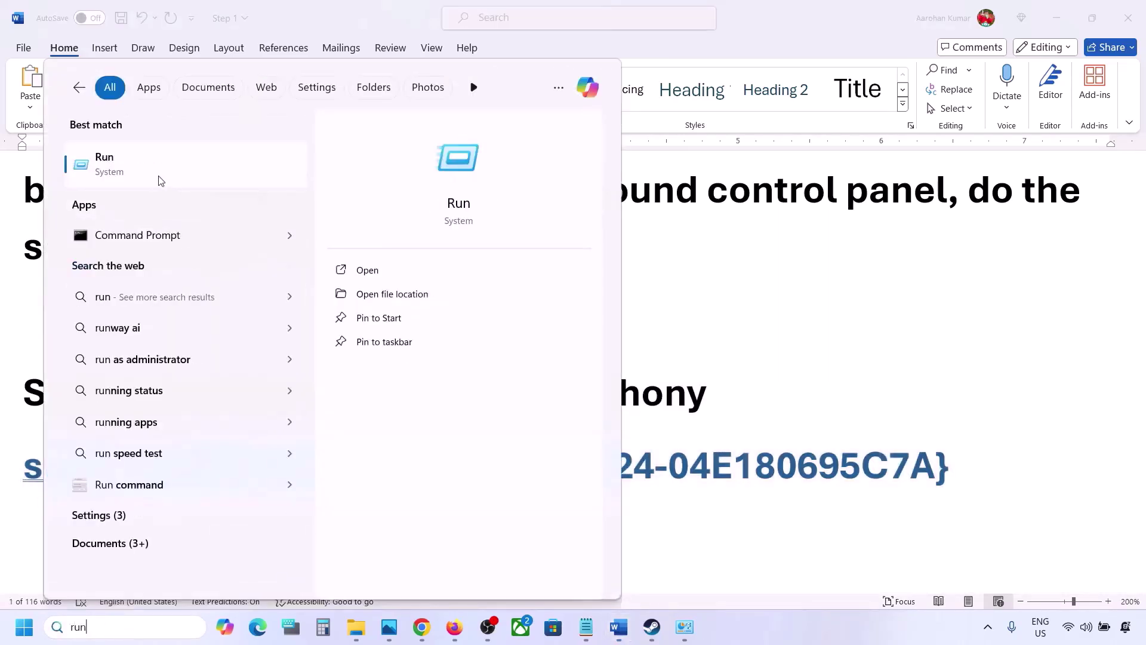
left_click(160, 179)
type("v")
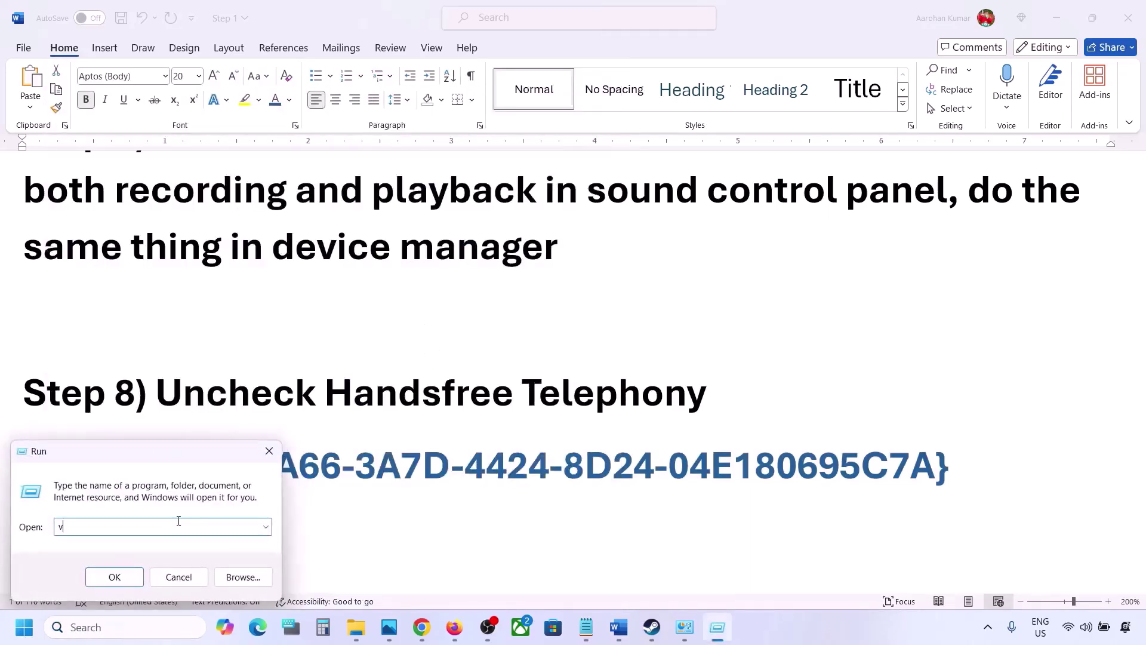
key("ctrl+v")
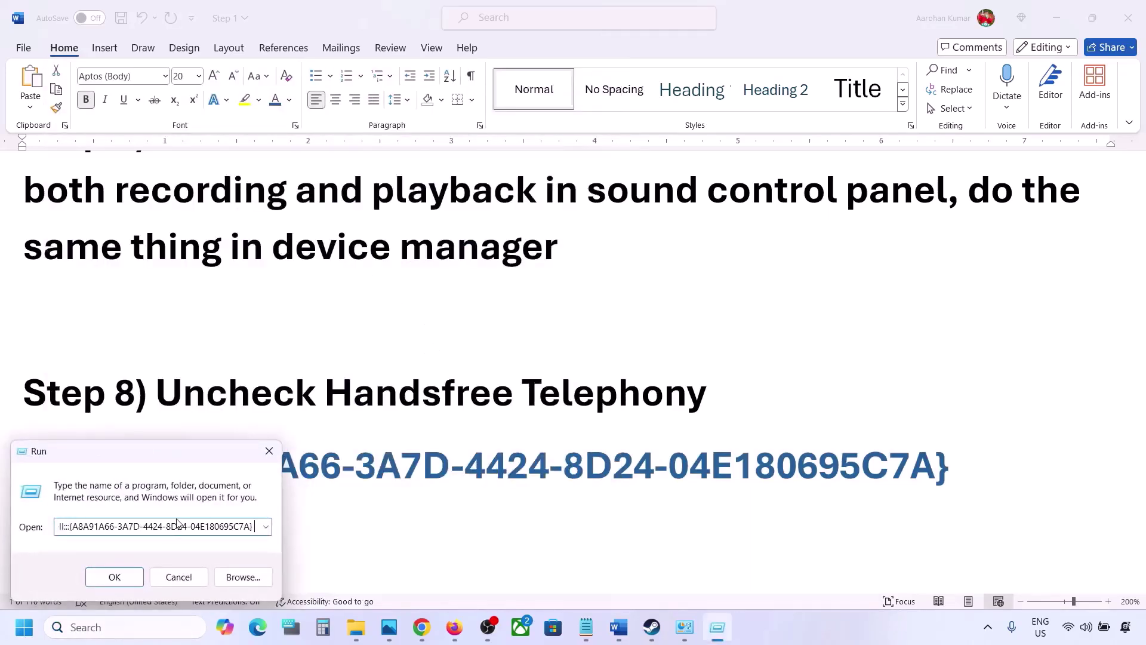
left_click(128, 583)
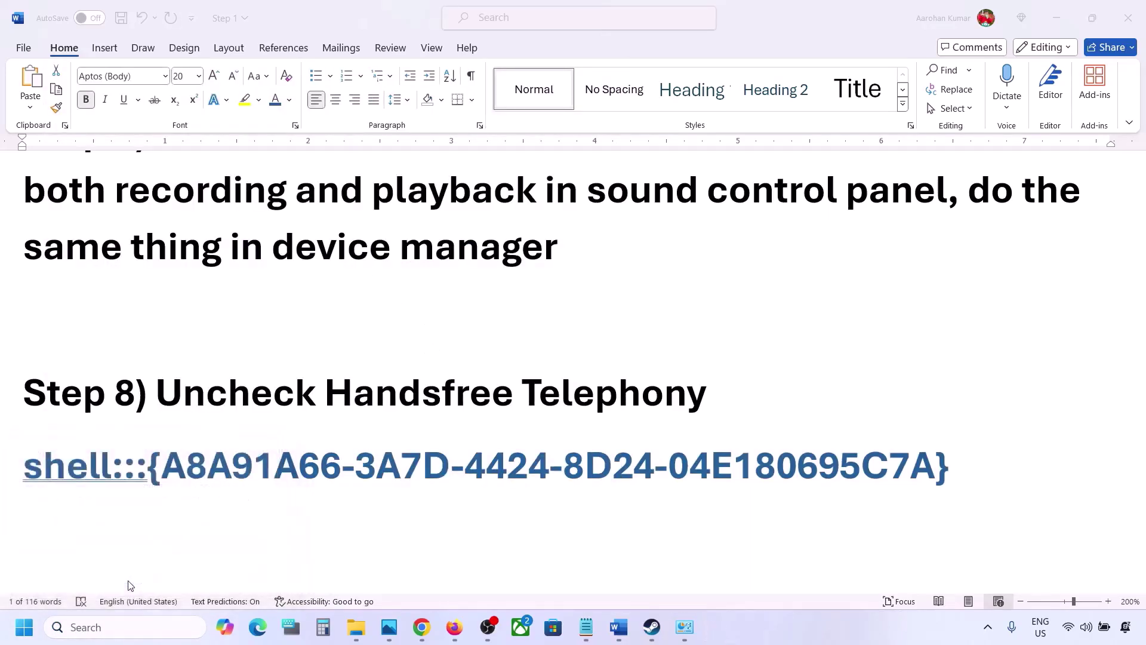
Open the Muffs M2 headset's properties at its Bluetooth Services list.
left_click(851, 630)
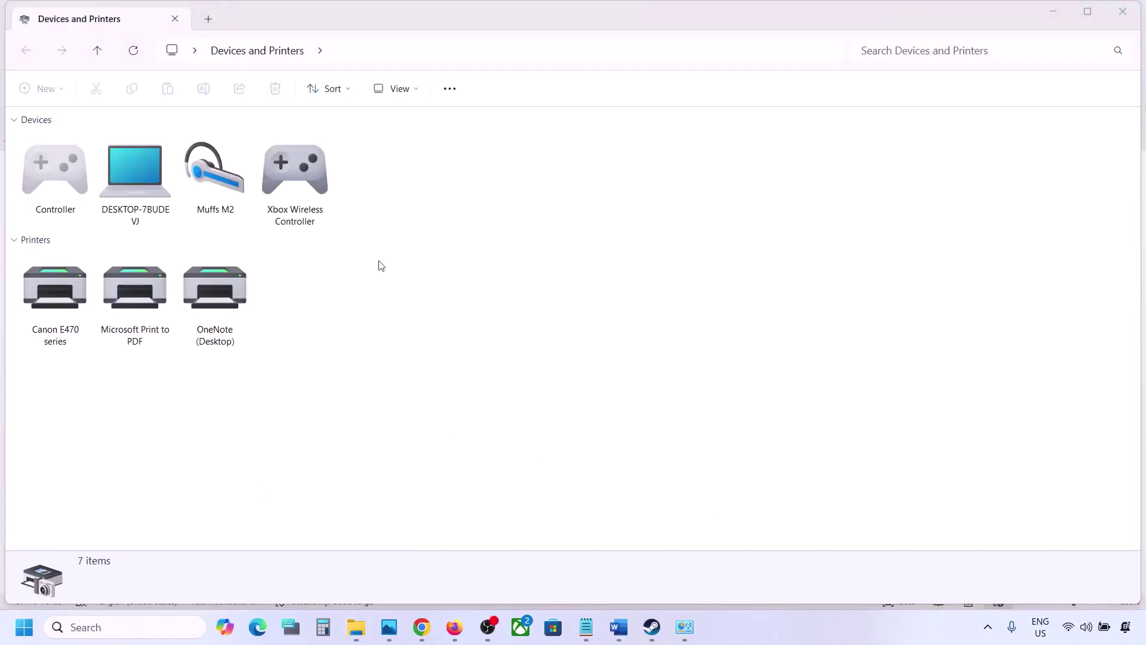
right_click(223, 173)
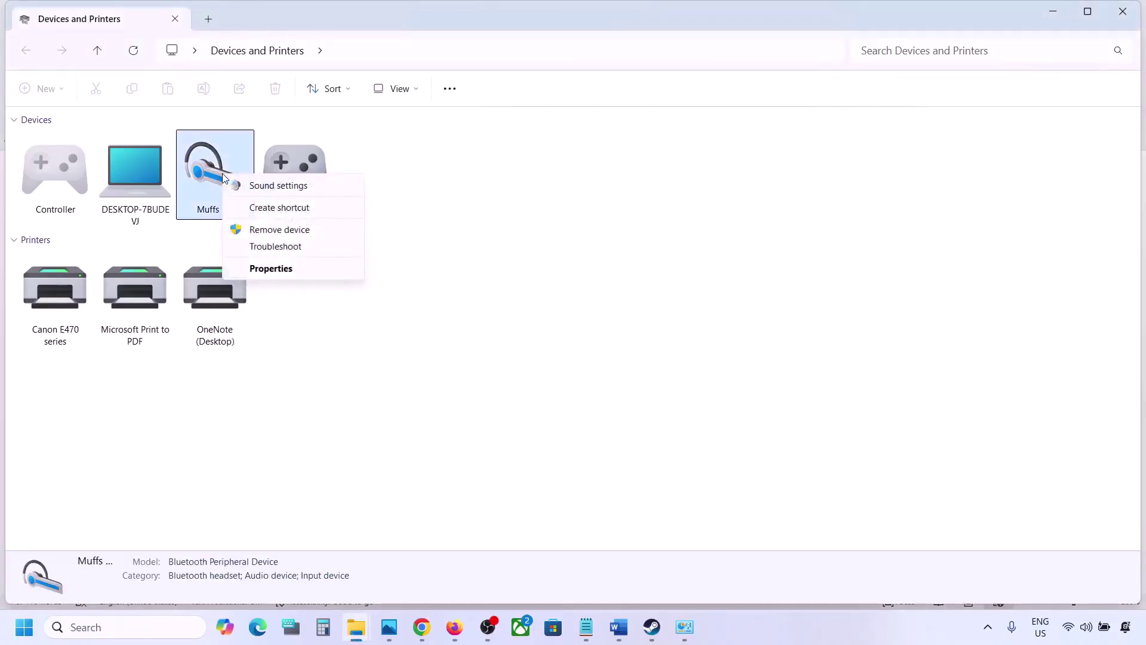
left_click(266, 268)
left_click_drag(411, 189, 536, 160)
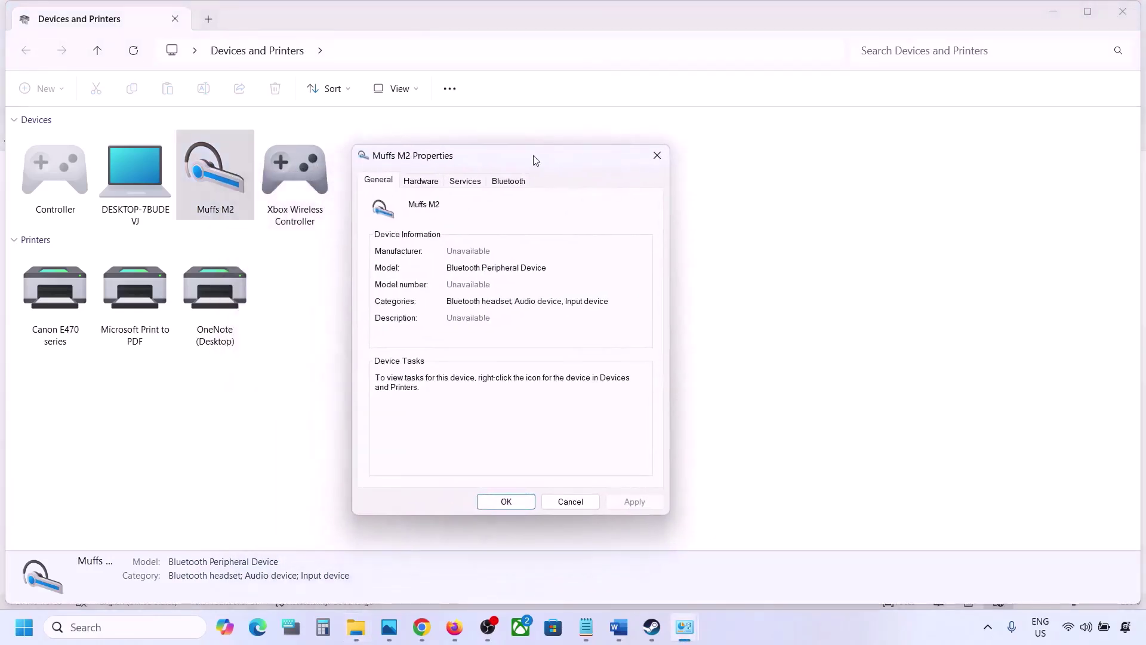
left_click(512, 182)
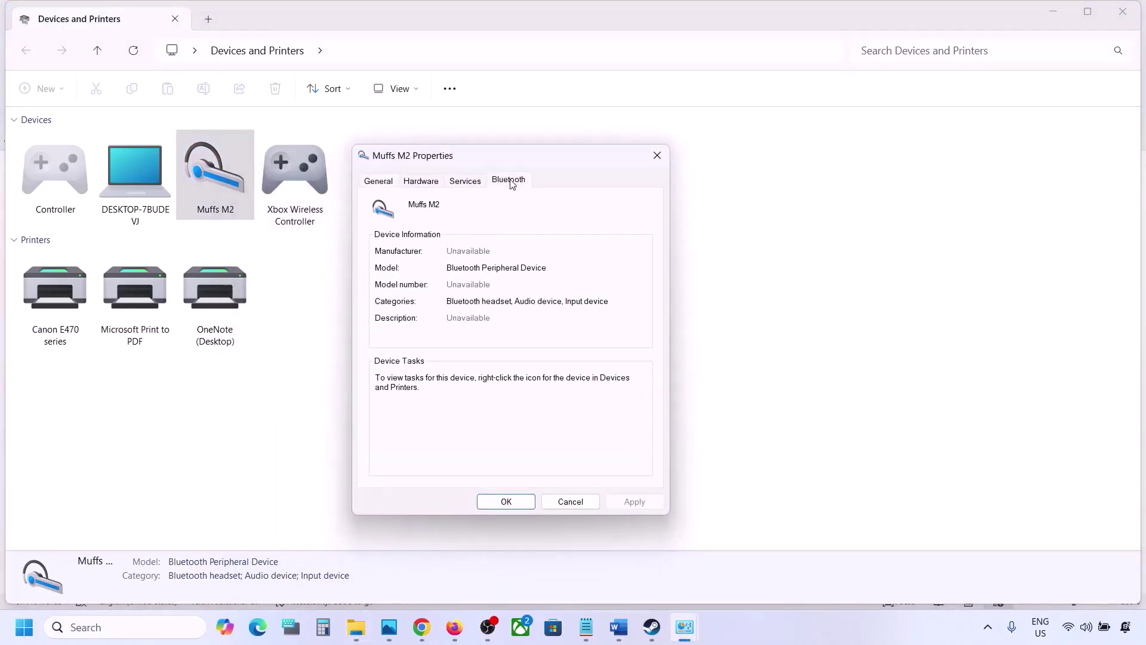
left_click(475, 186)
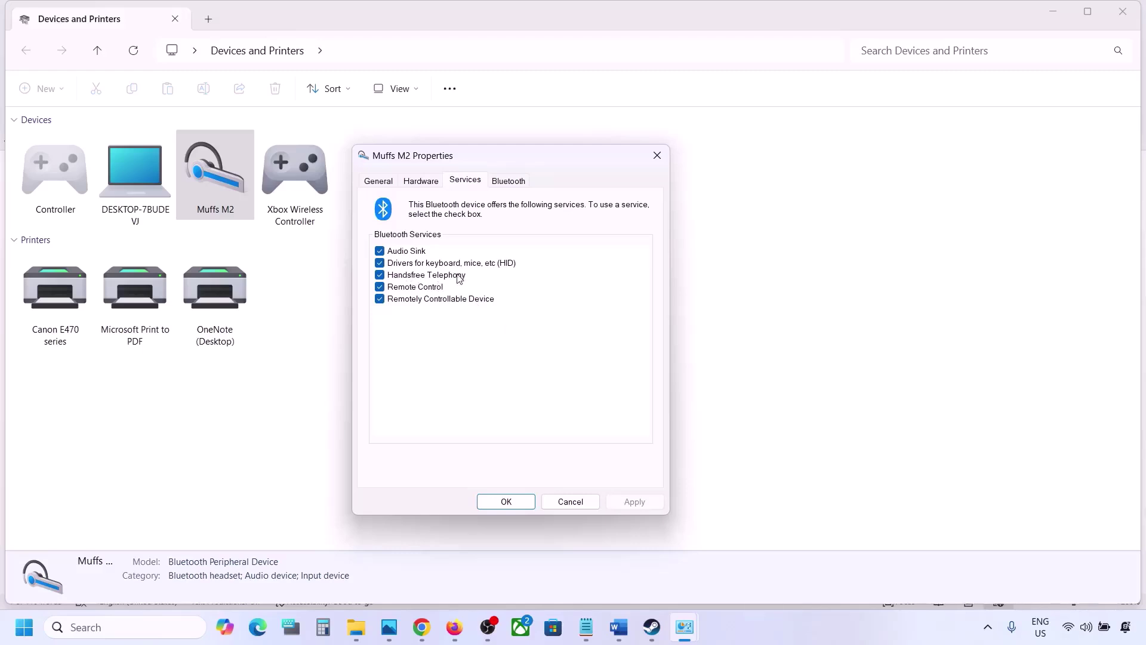
Uncheck Handsfree Telephony for the Muffs M2, apply, and close the properties.
left_click(381, 276)
left_click(633, 501)
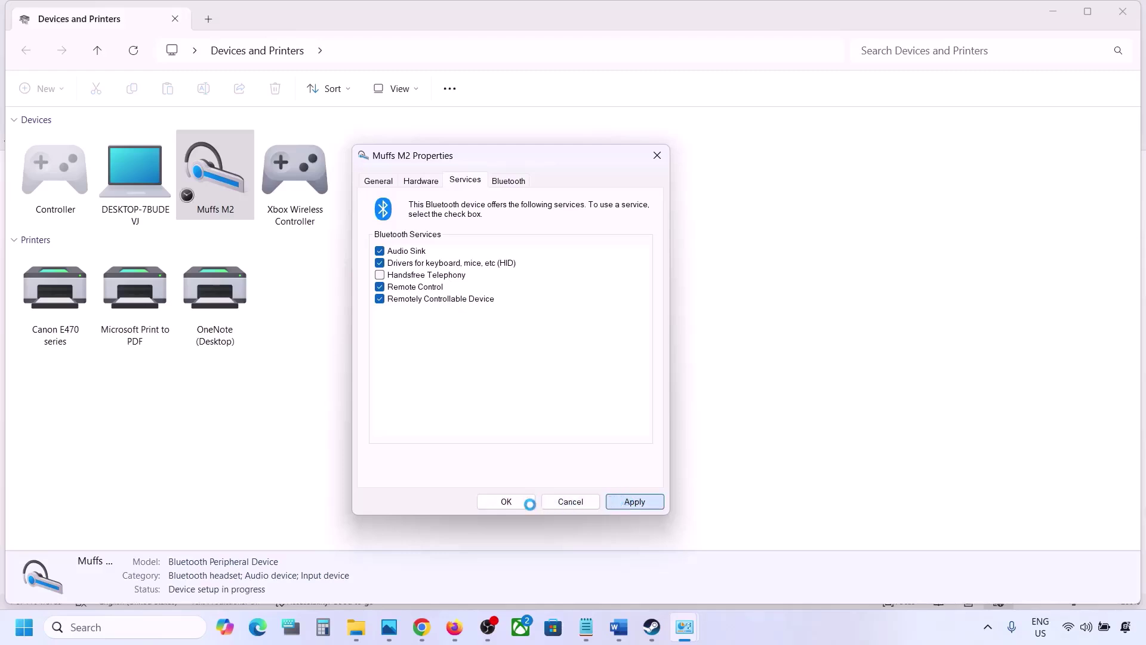
left_click(518, 503)
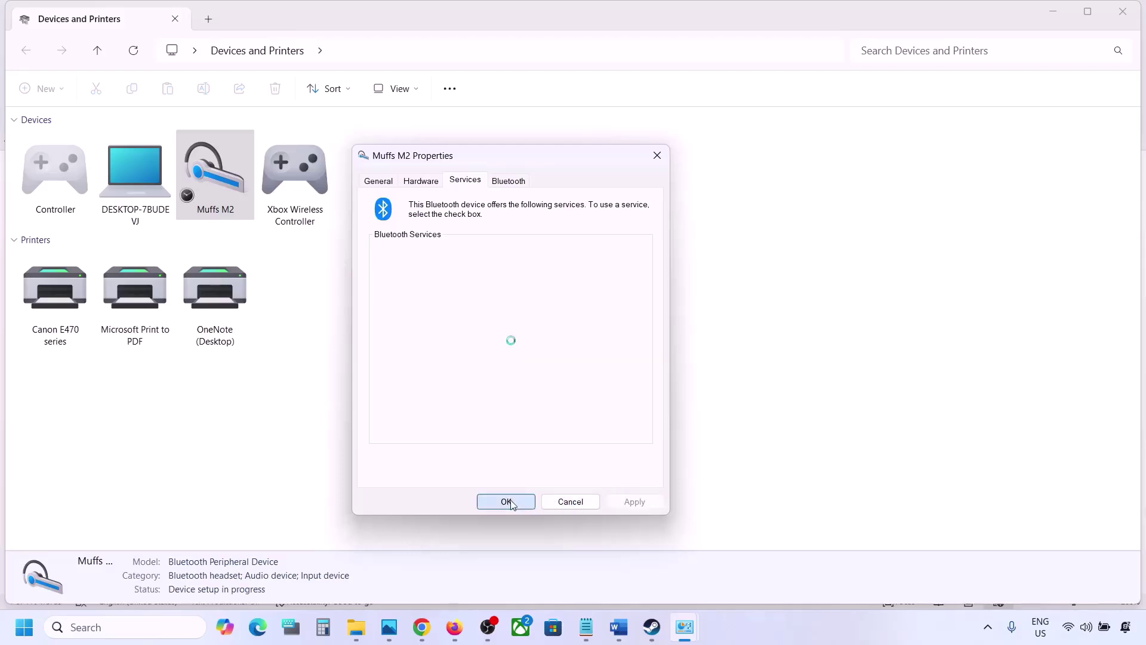
left_click(652, 627)
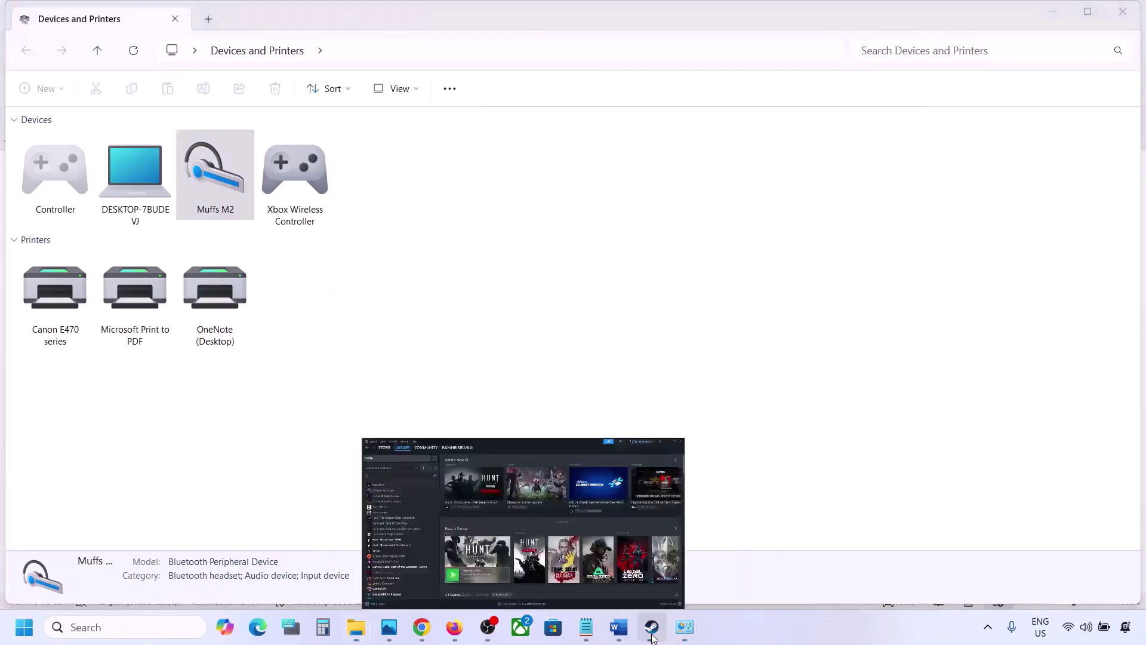
Scroll the Word checklist to Step 10 Install Audio Driver and launch Device Manager.
left_click(620, 630)
scroll(506, 428, "down", 3)
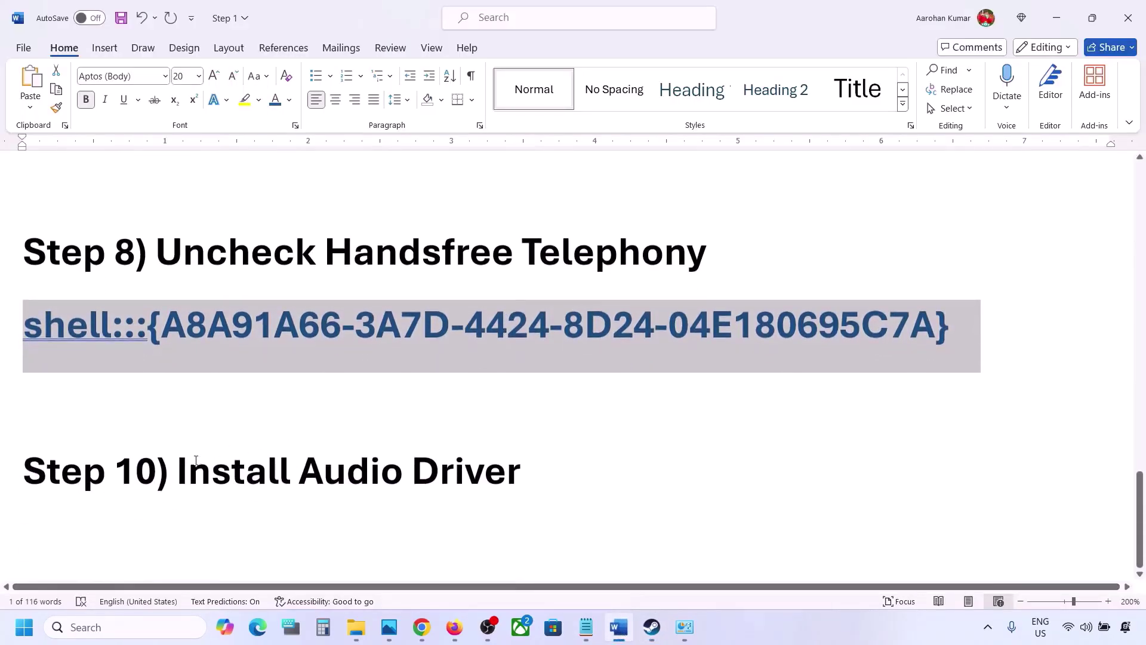
left_click_drag(196, 460, 521, 471)
right_click(20, 631)
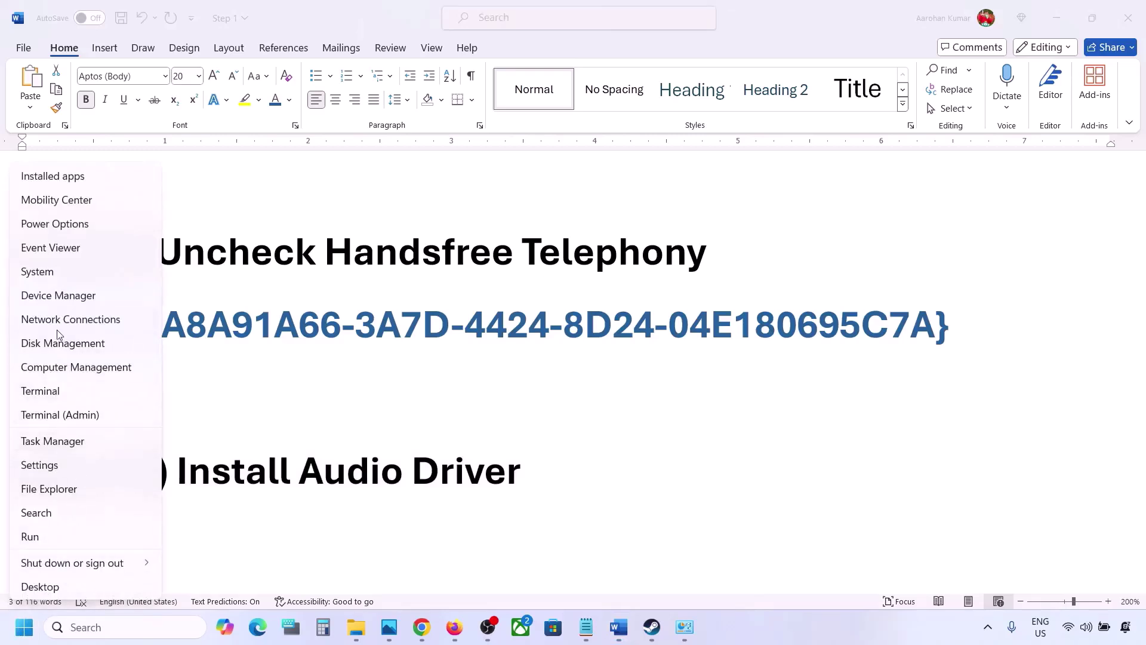
left_click(52, 295)
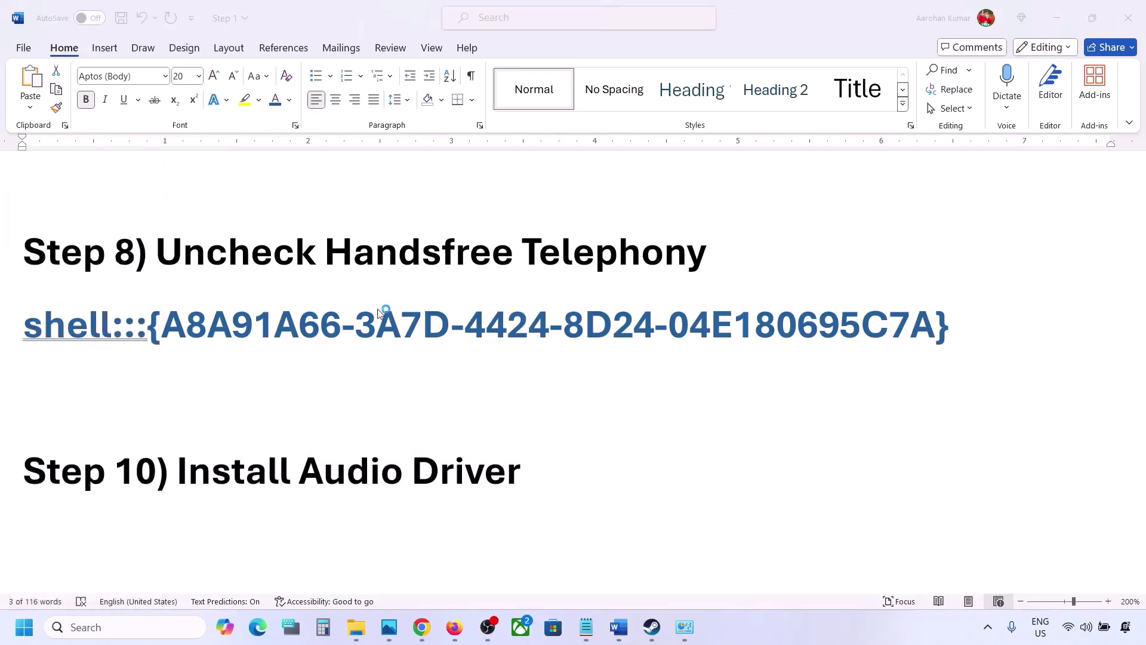
Browse the installed Realtek Audio driver choices for Realtek(R) Audio, cancel, and close Device Manager.
scroll(188, 393, "down", 1)
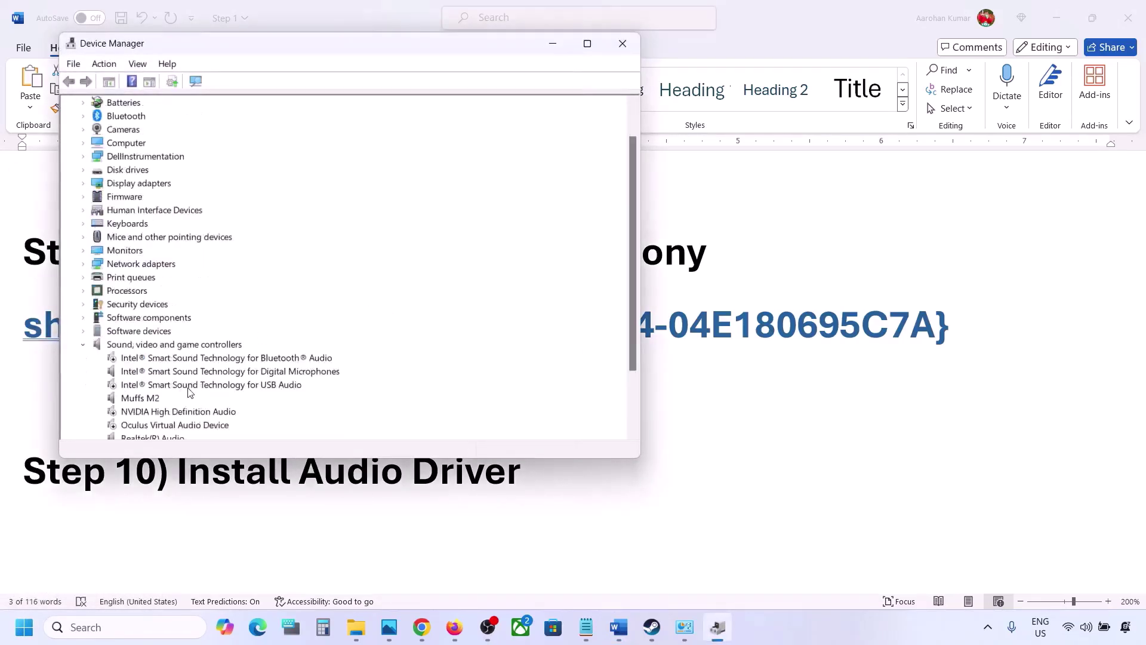
scroll(190, 392, "down", 1)
left_click(141, 399)
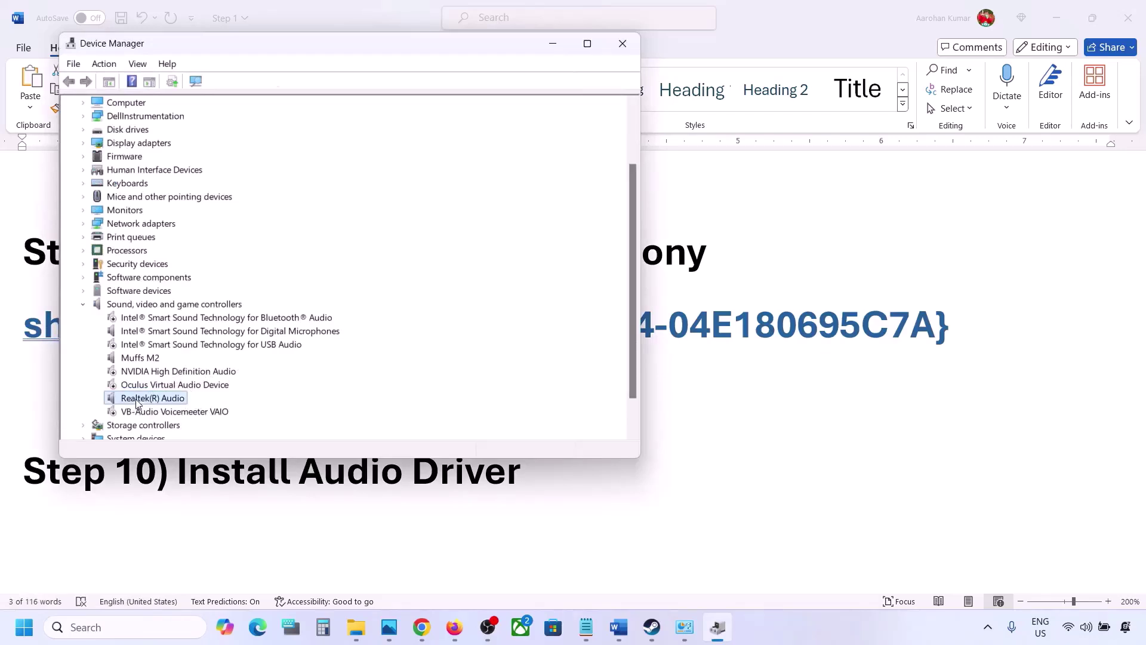
right_click(139, 398)
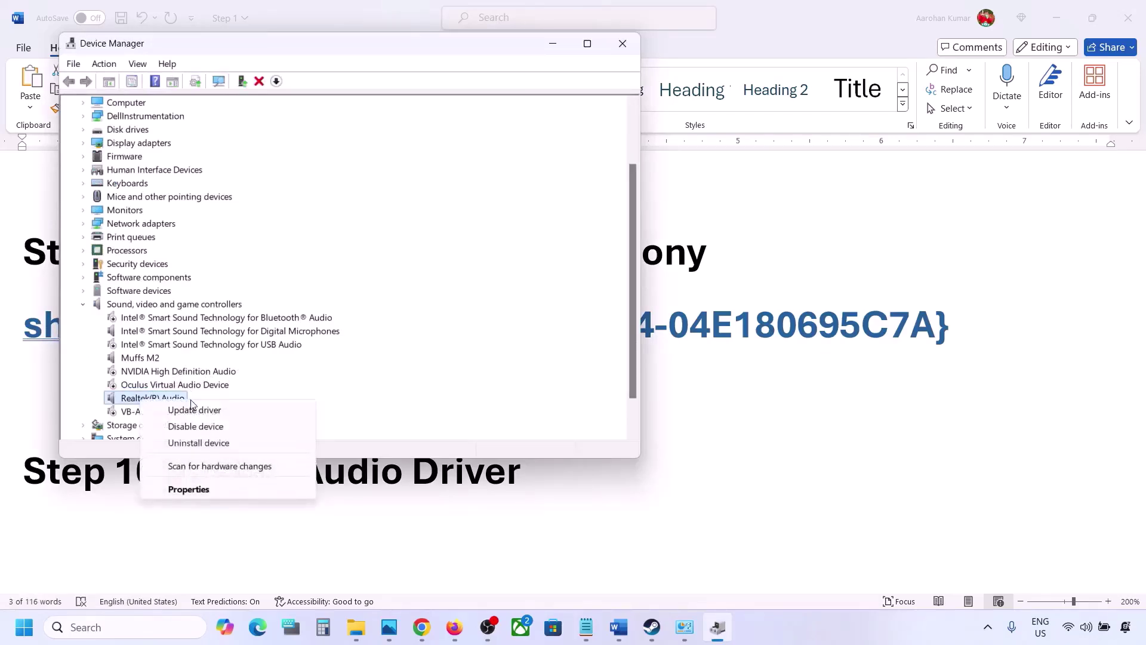
left_click(220, 412)
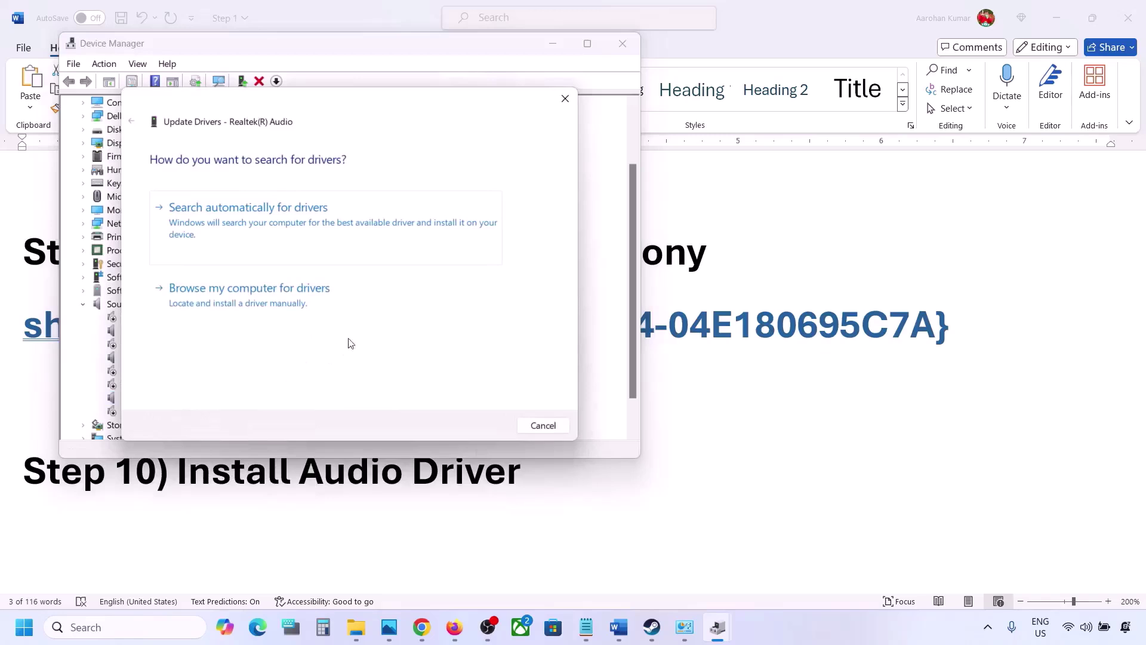
left_click(270, 302)
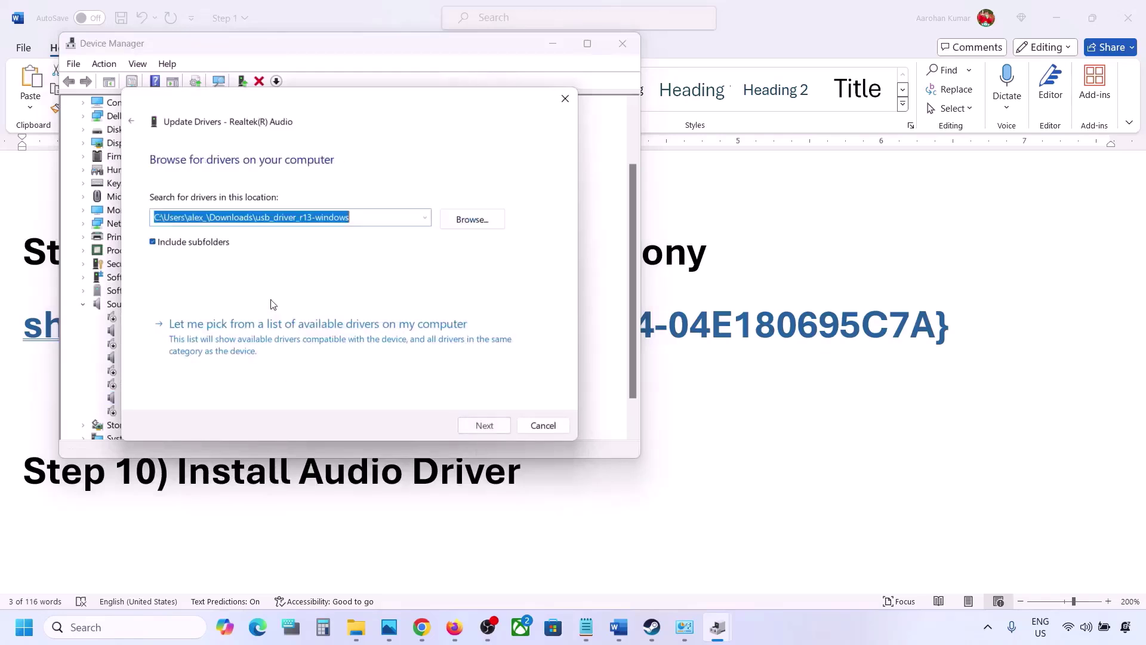
left_click(235, 343)
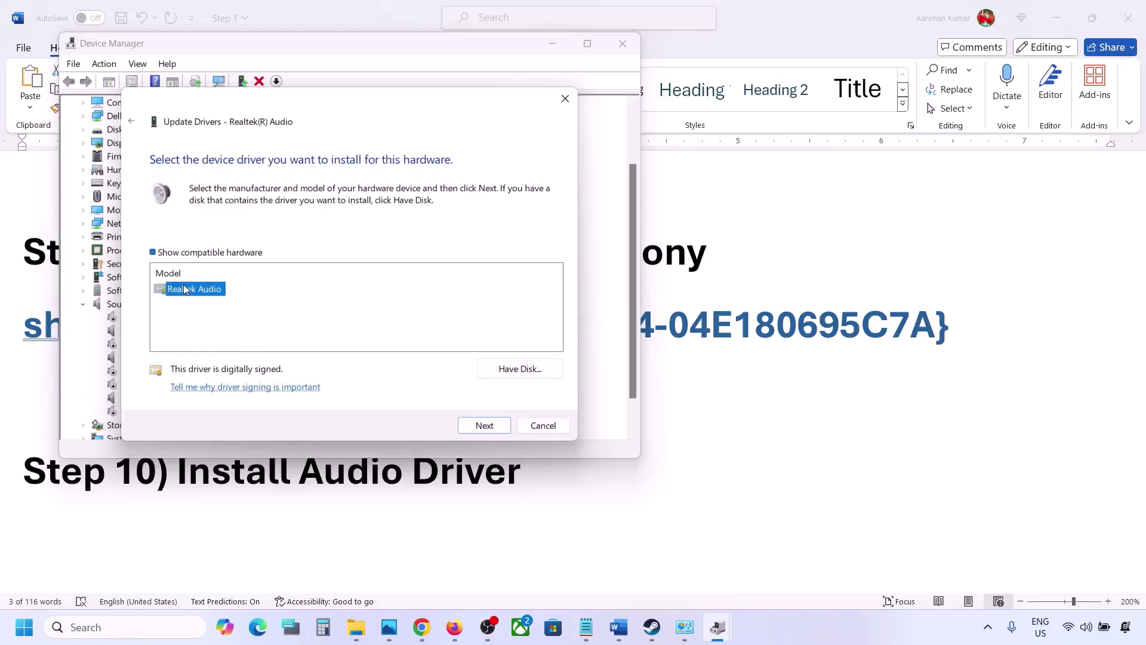
left_click_drag(337, 105, 469, 85)
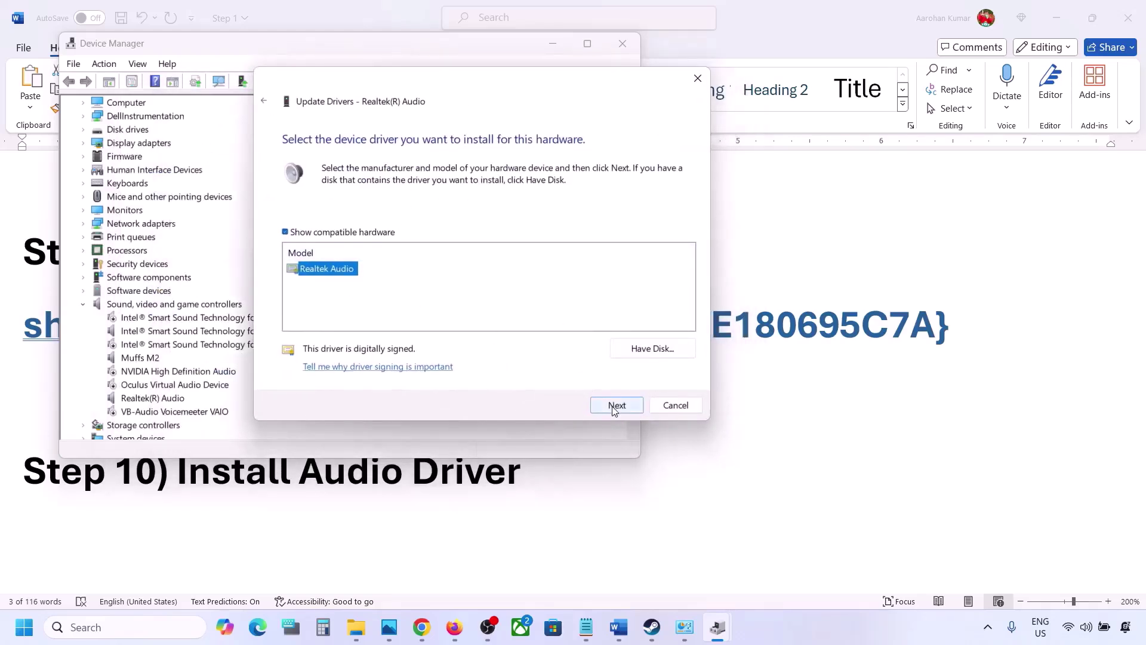
left_click(665, 407)
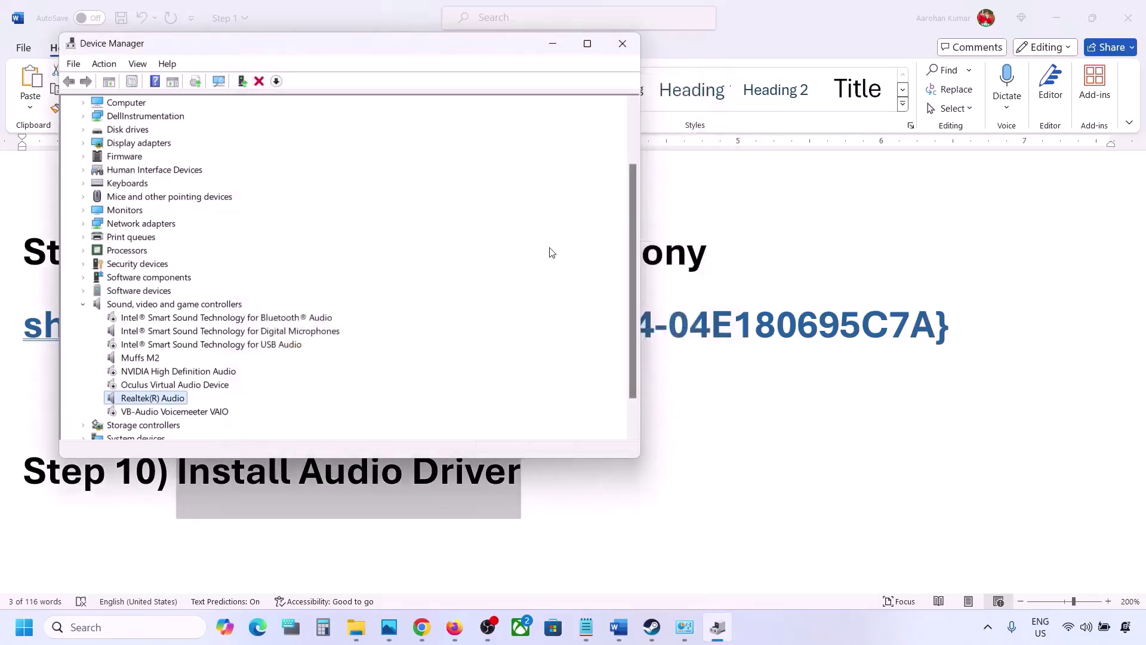
left_click(632, 42)
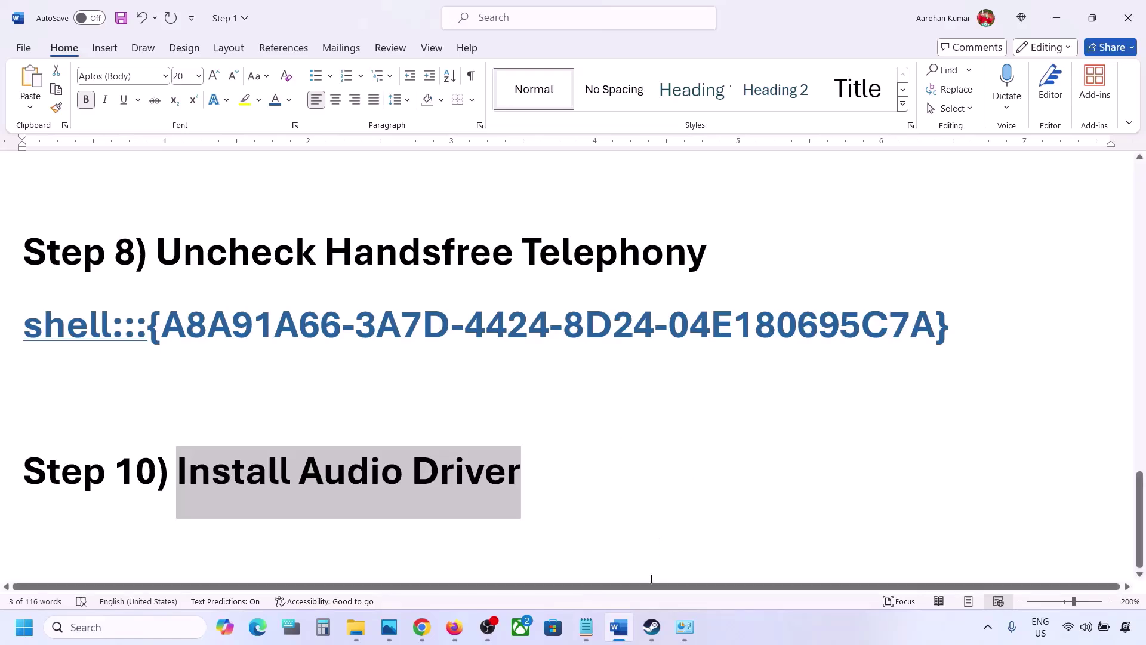
scroll(657, 557, "up", 2)
scroll(656, 446, "up", 1)
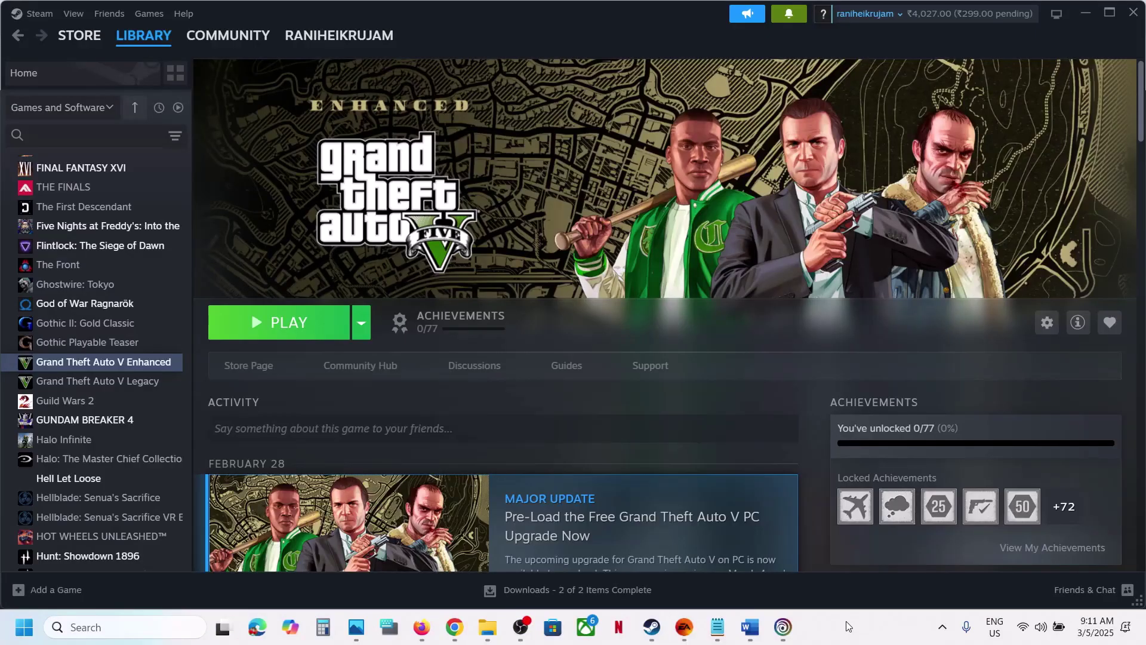
right_click(100, 365)
left_click(141, 476)
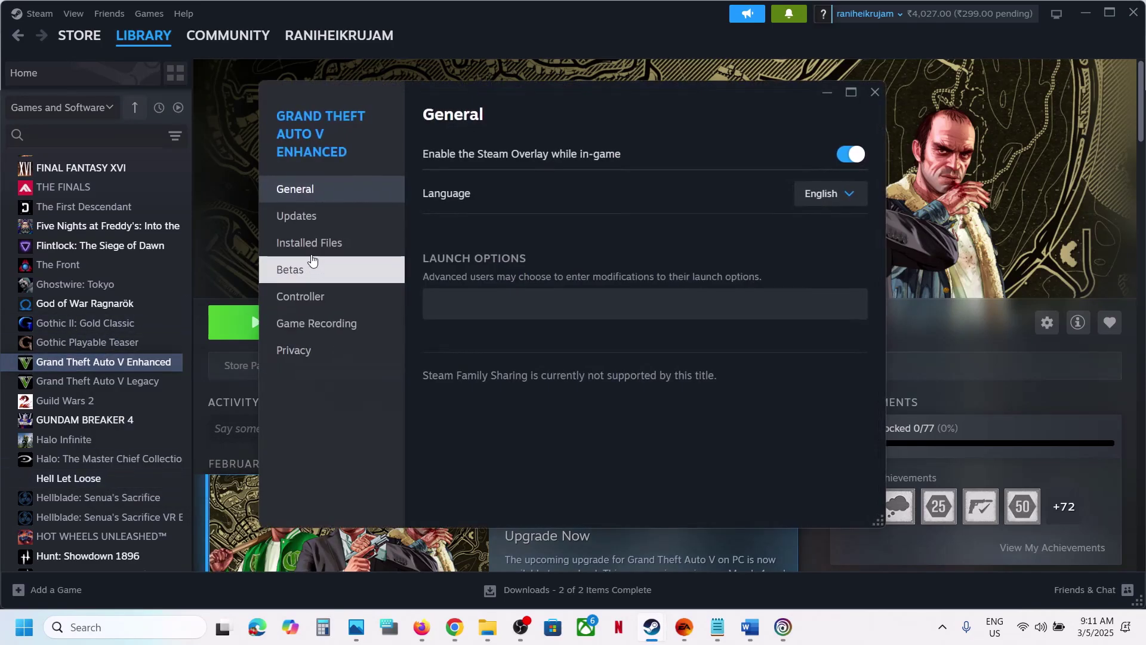
left_click(311, 245)
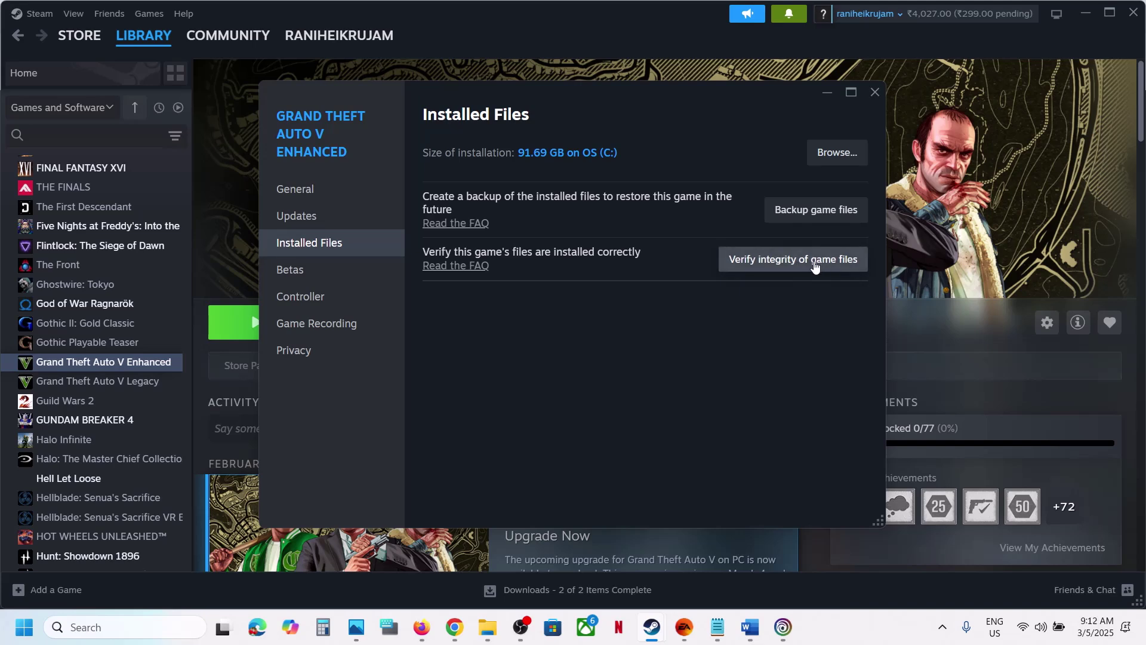
left_click(876, 94)
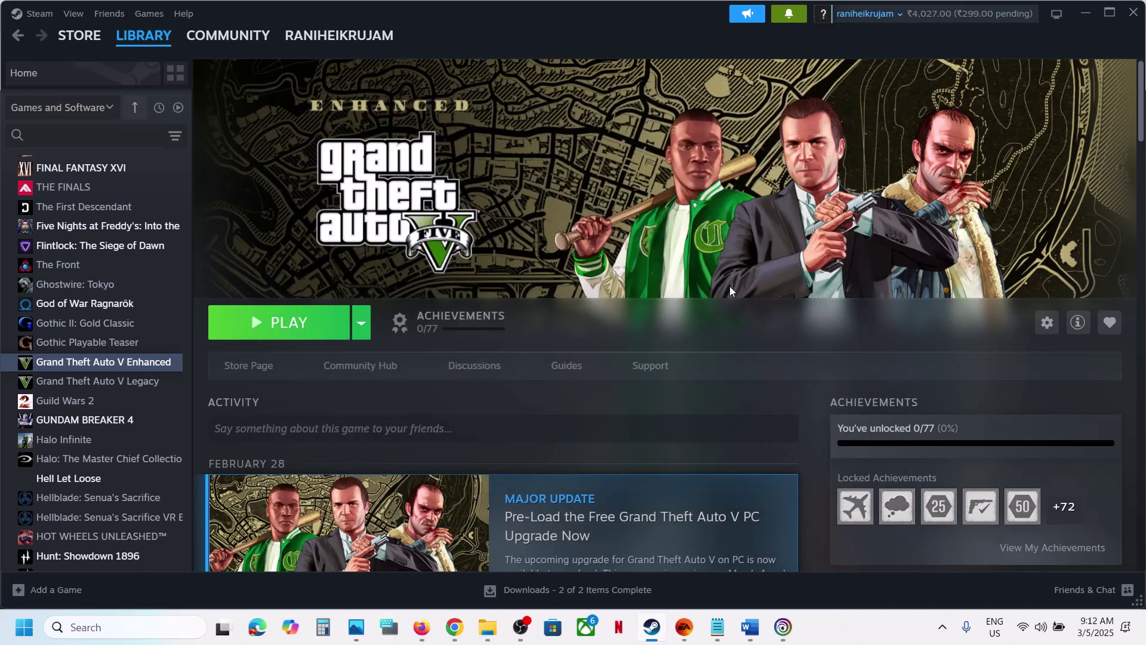